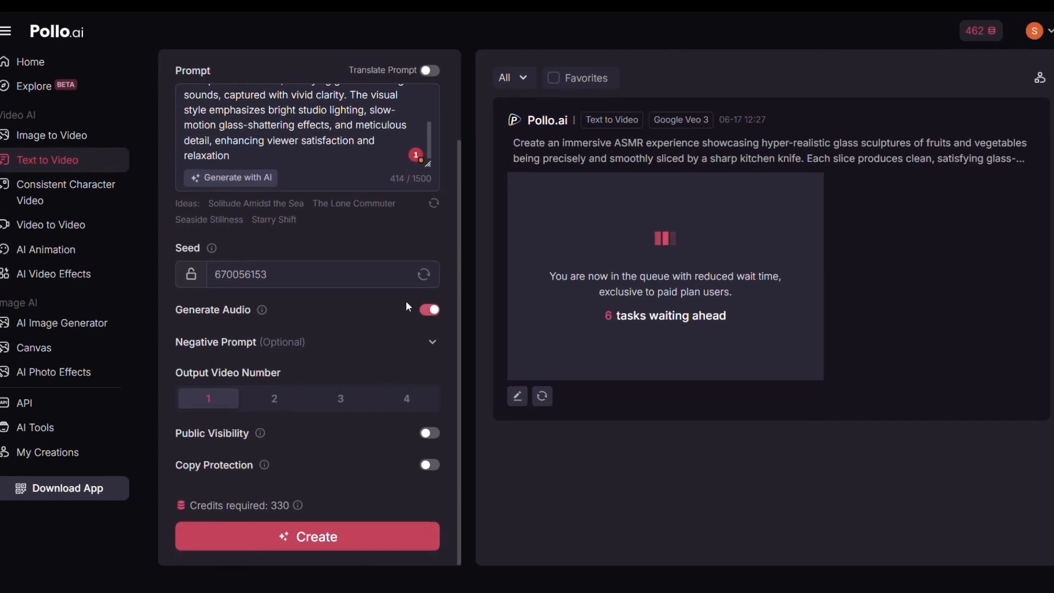
# Step: Play the finished glass fruit video generated with Google Veo 3
pyautogui.scroll(2, 398, 298)
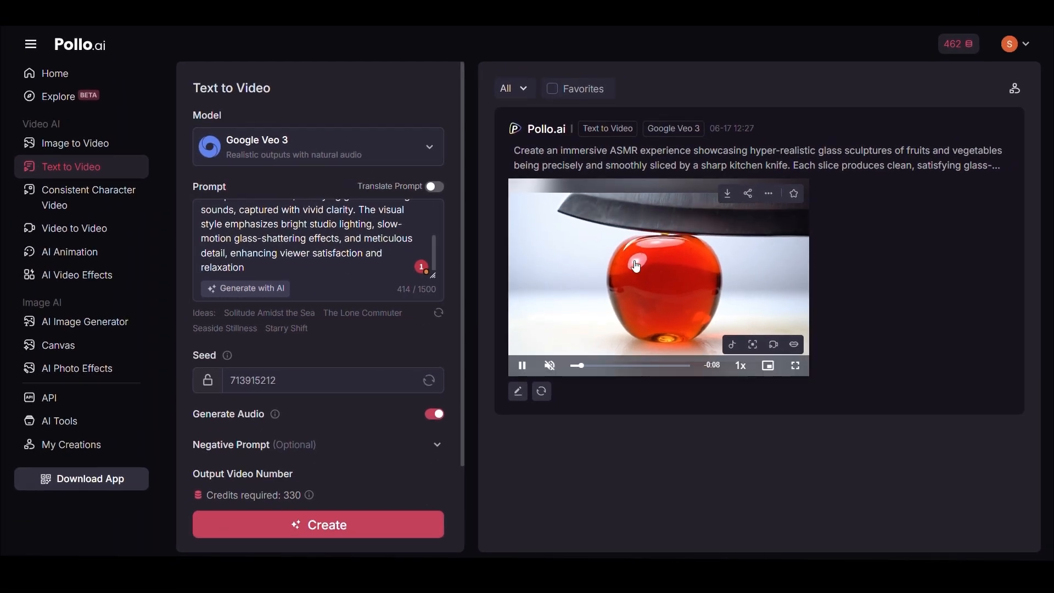
pyautogui.click(637, 267)
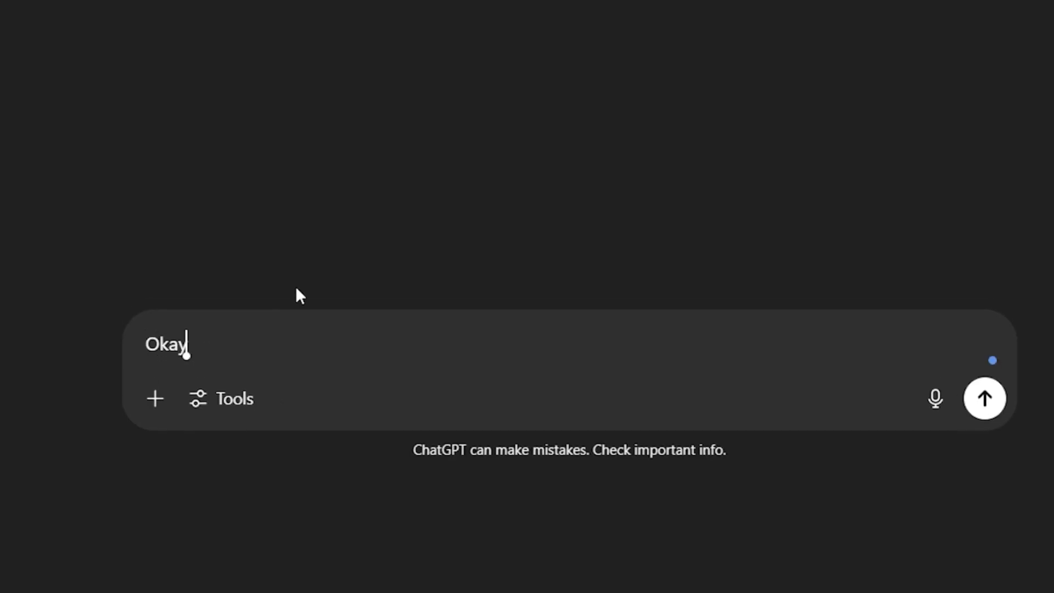
# Step: Ask ChatGPT to write 7 prompts for different fruits so similar images can be generated using Midjourney
pyautogui.write(", now I'm gonna need from o")
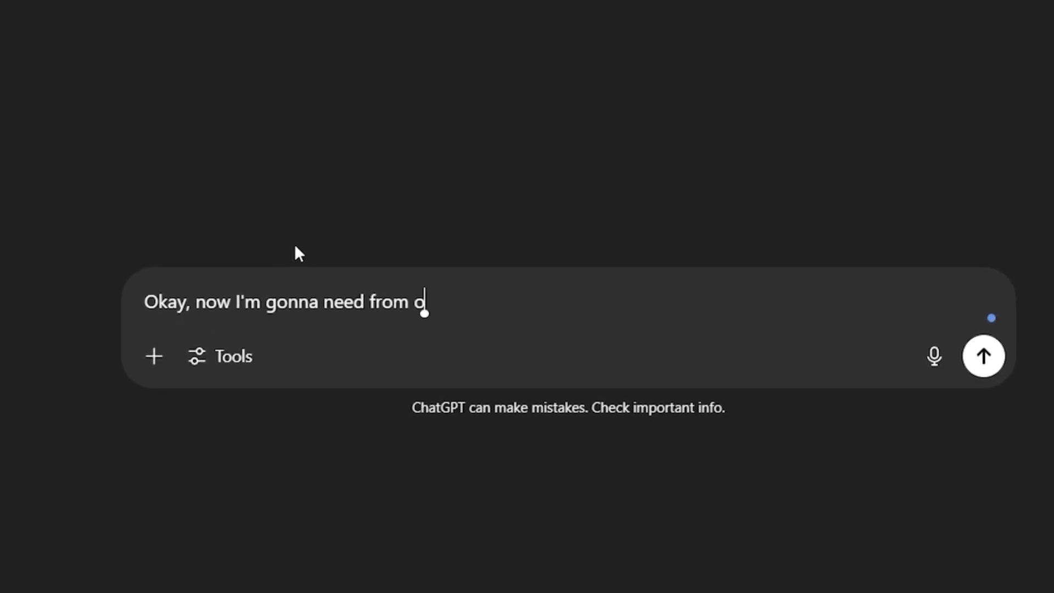
pyautogui.press('BackSpace')
pyautogui.write('you to write me 7 prompts for differ')
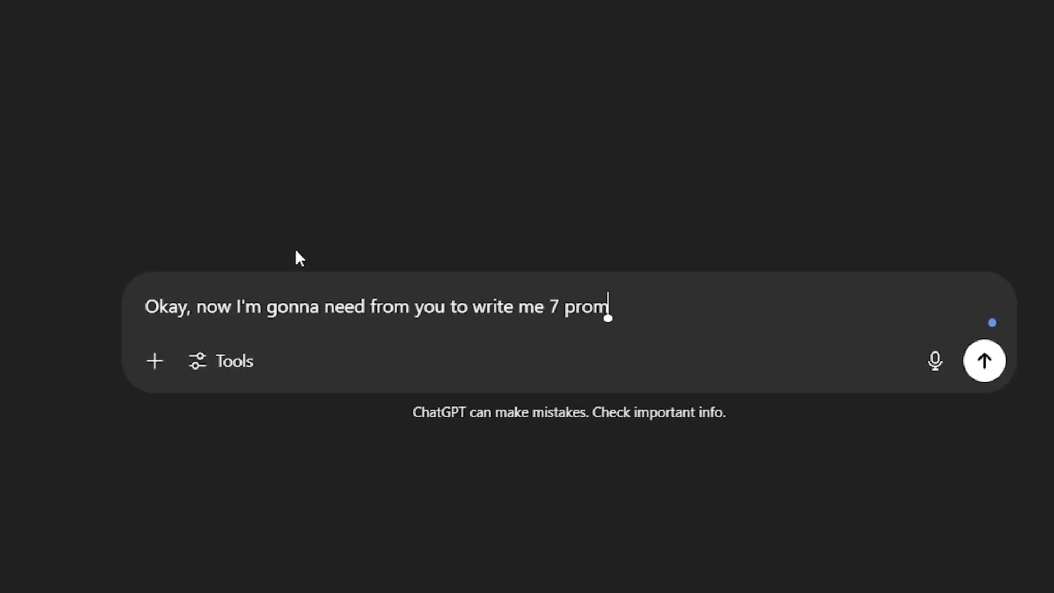
pyautogui.write('ent fruits so I can generate similar')
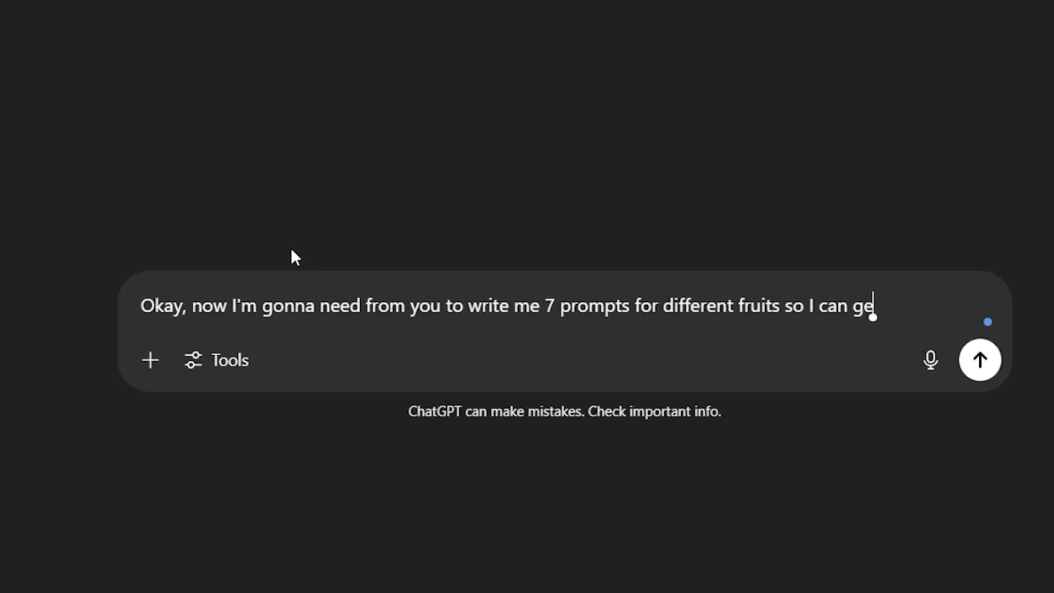
pyautogui.write(' images using Midjourney')
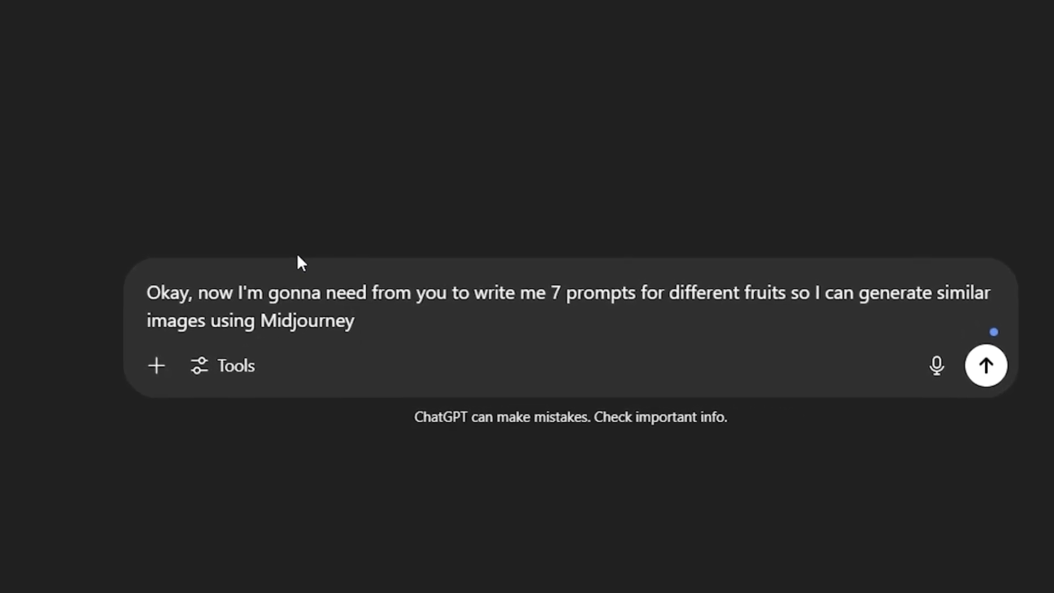
pyautogui.press('Return')
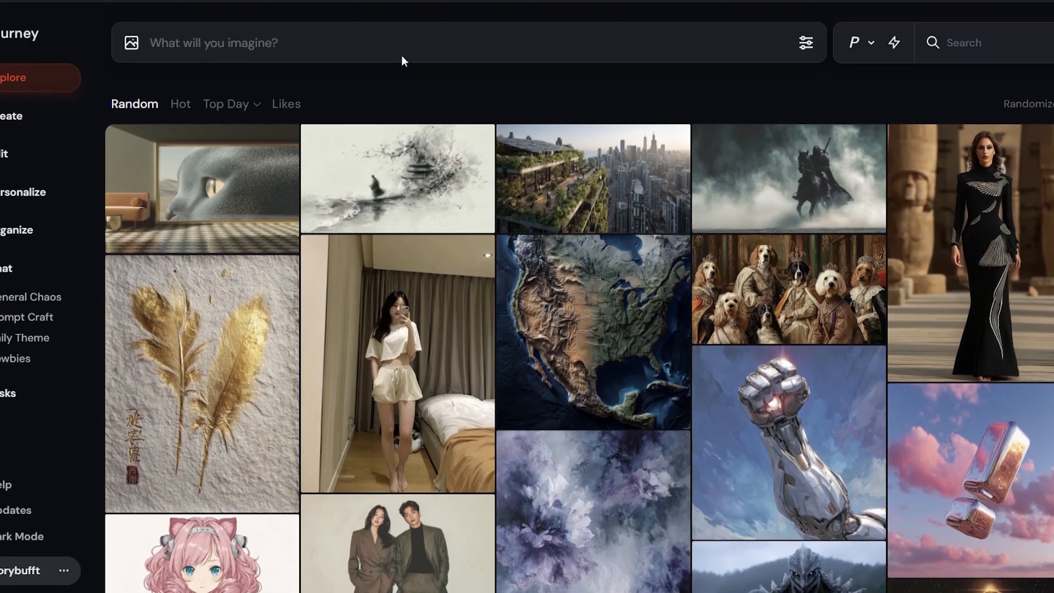
# Step: In Midjourney, generate images from the hyper-realistic clear glass watermelon prompt with the parameter --ar 16:9
pyautogui.click(401, 44)
pyautogui.write("Hyper-realistic clear glass watermelon, vibrantly tinted emerald green rind transitioning into ruby-red glass pulp, precise glossy black seeds embedded, dramatically sliced by a sharp chef's knife, clean crack running through, ASMR aesthetic, studio lighting, ultra-detailed textures, photorealistic 8K.")
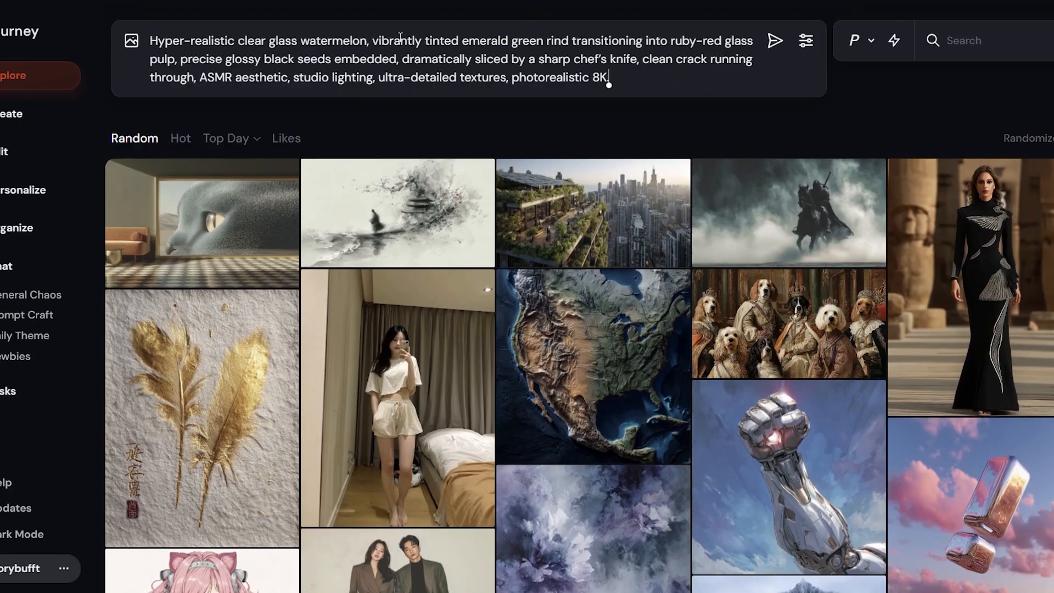
pyautogui.write('--ar 16:')
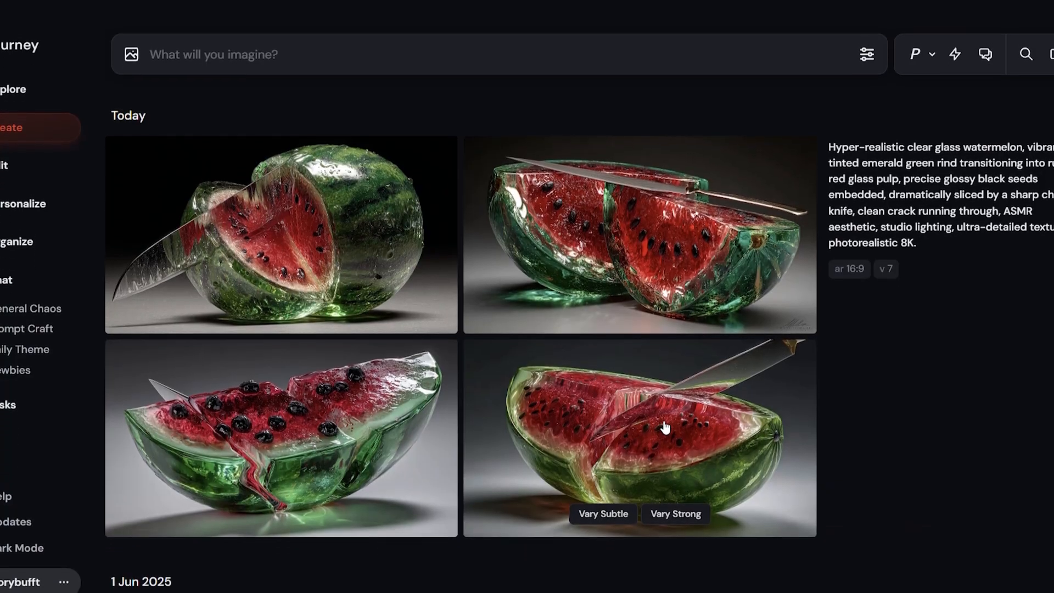
# Step: Generate Midjourney images from the hyper-realistic amber-colored glass banana prompt with --ar 16:9
pyautogui.click(665, 428)
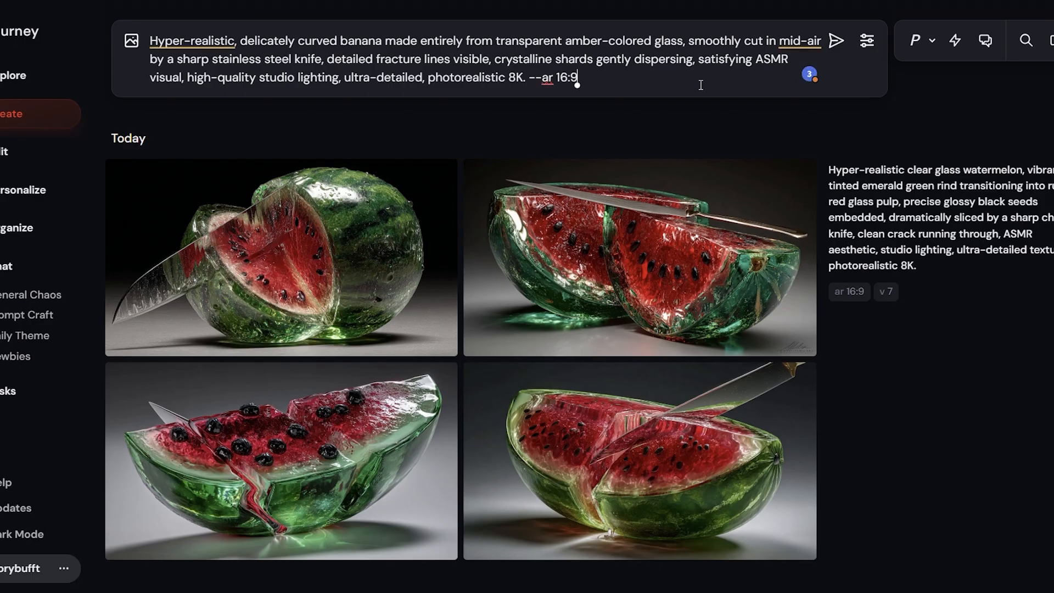
pyautogui.press('Return')
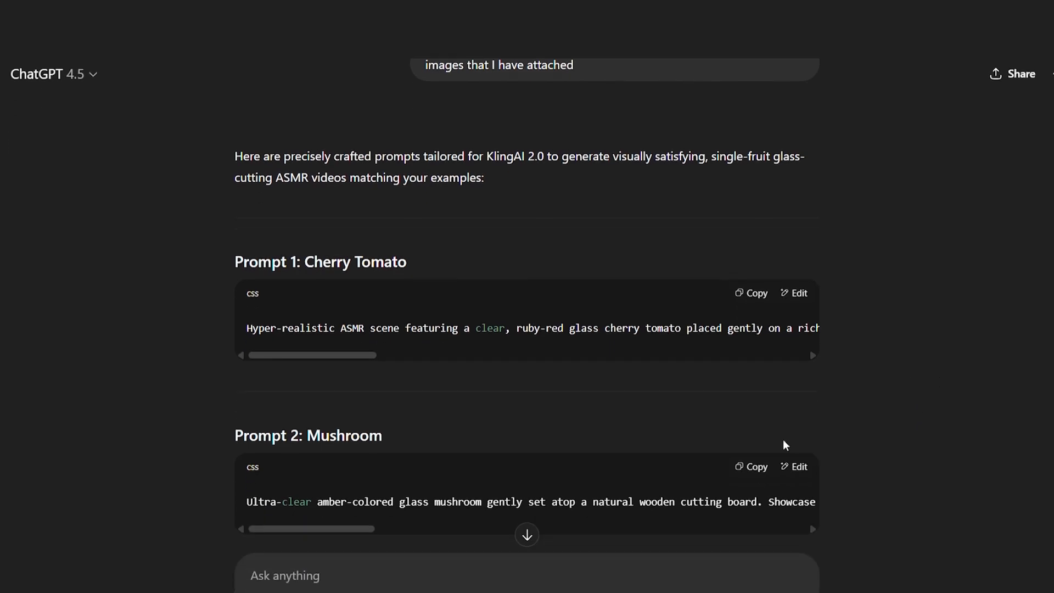
# Step: Copy ChatGPT's mushroom prompt, generate a 5s 16:9 Kling 2.0 text-to-video clip from it in Pollo.ai and play the result
pyautogui.scroll(-3, 502, 332)
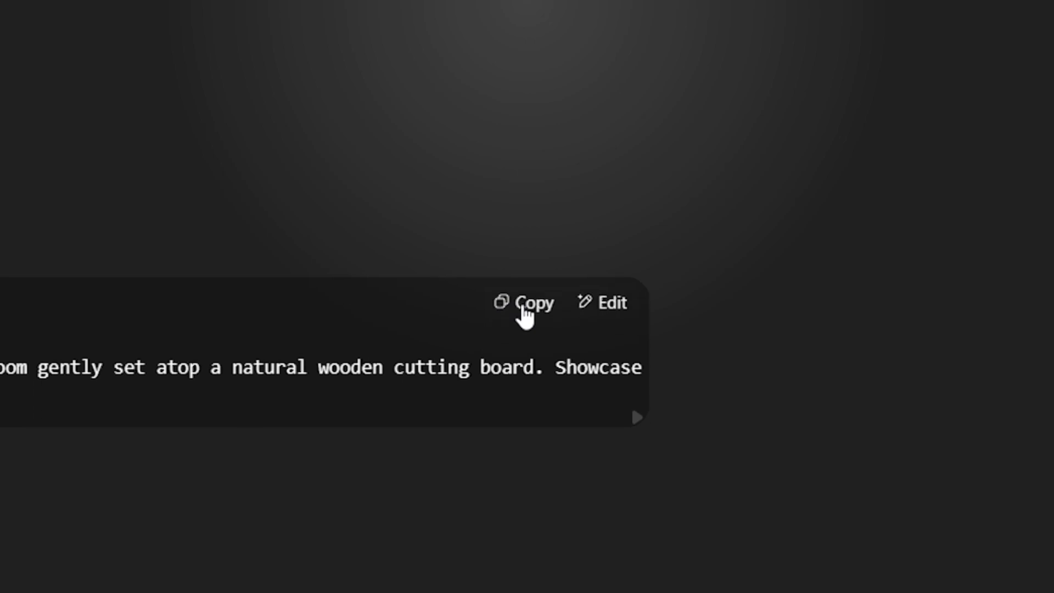
pyautogui.click(521, 303)
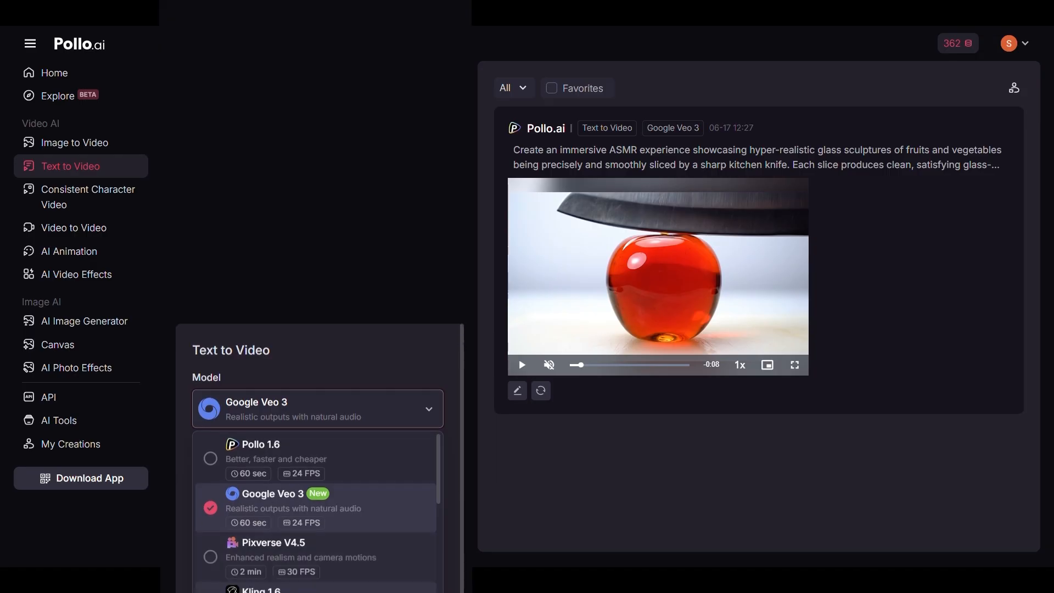
pyautogui.scroll(-5, 205, 483)
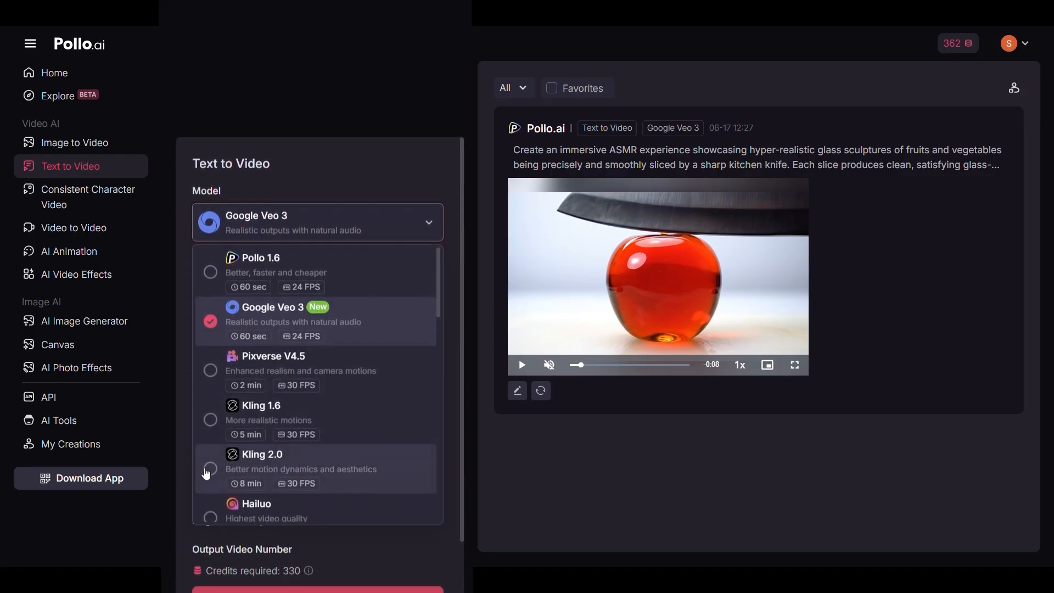
pyautogui.scroll(4, 217, 400)
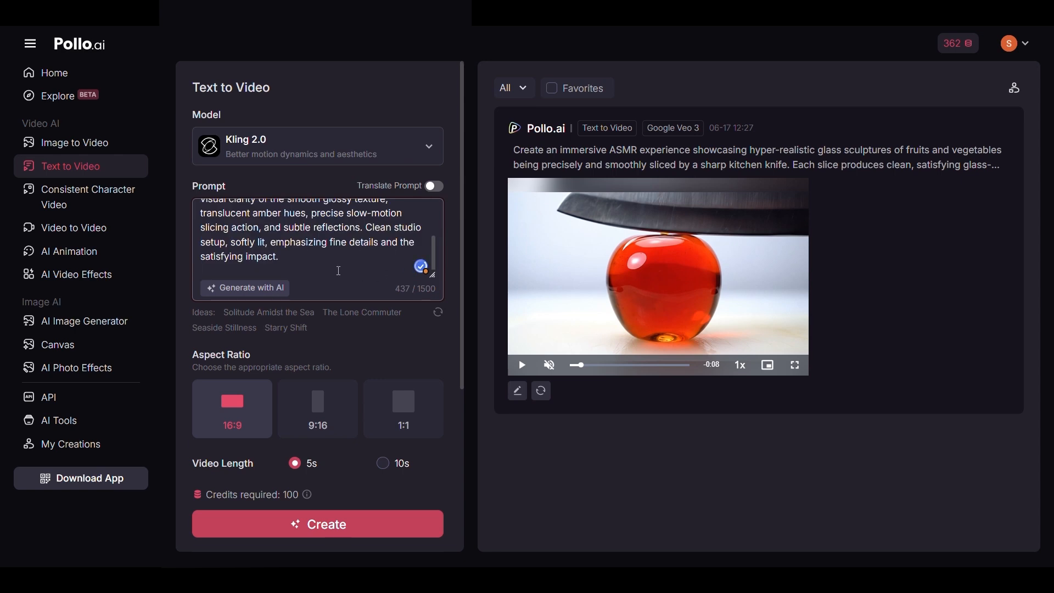
pyautogui.click(235, 516)
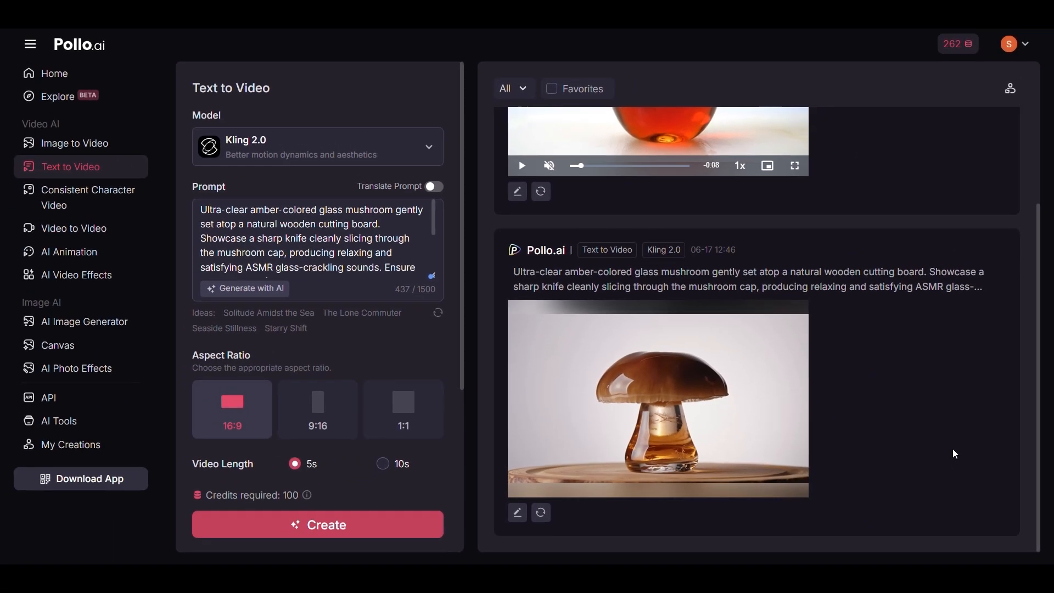
pyautogui.click(523, 490)
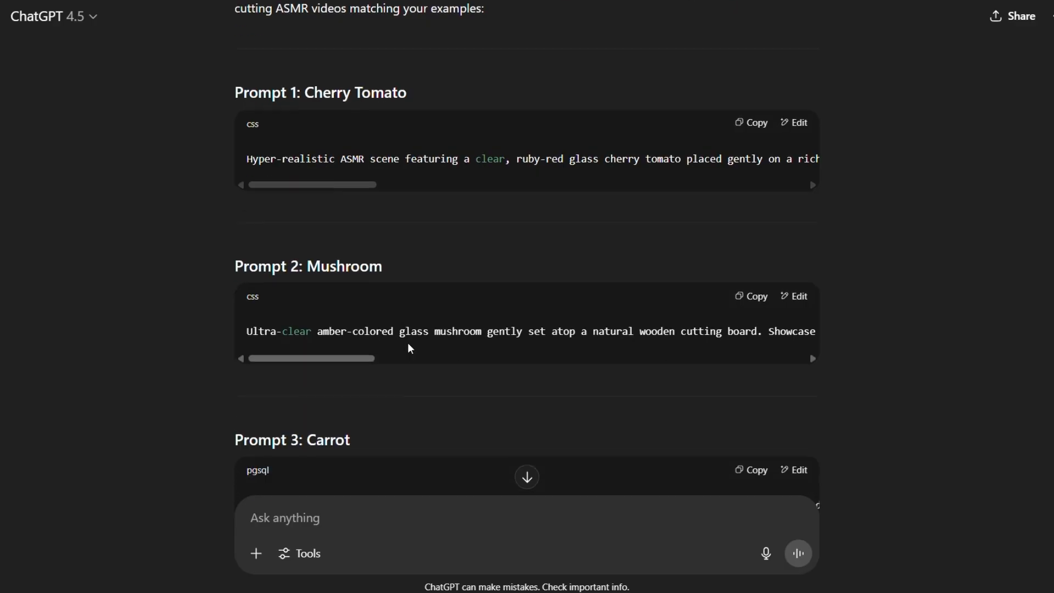
# Step: Replace the mushroom prompt in Pollo.ai with ChatGPT's orange glass carrot prompt and generate the Kling 2.0 video
pyautogui.scroll(-5, 409, 354)
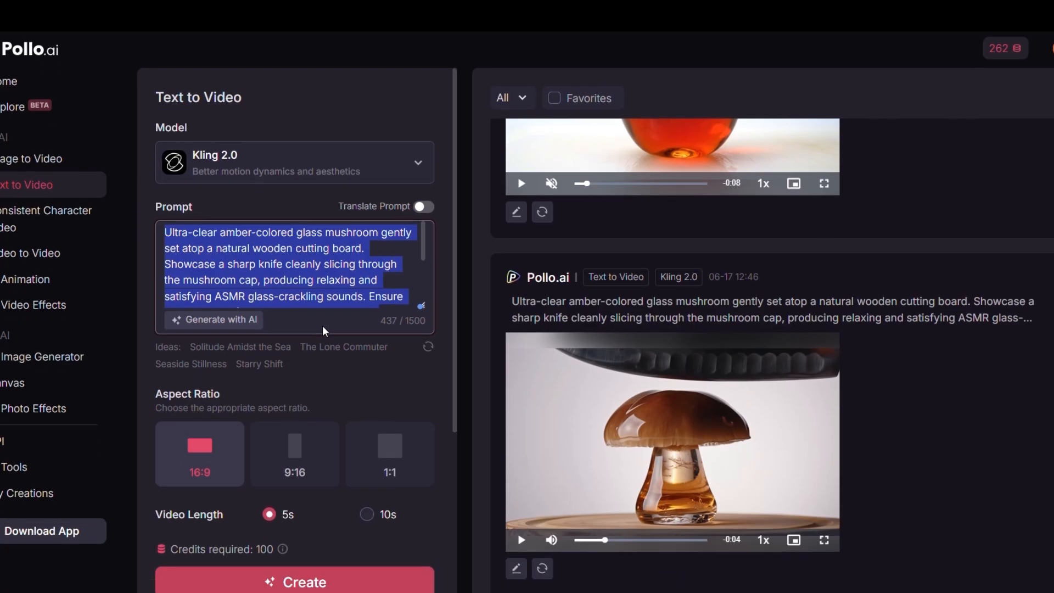
pyautogui.hotkey('ctrl', 'v')
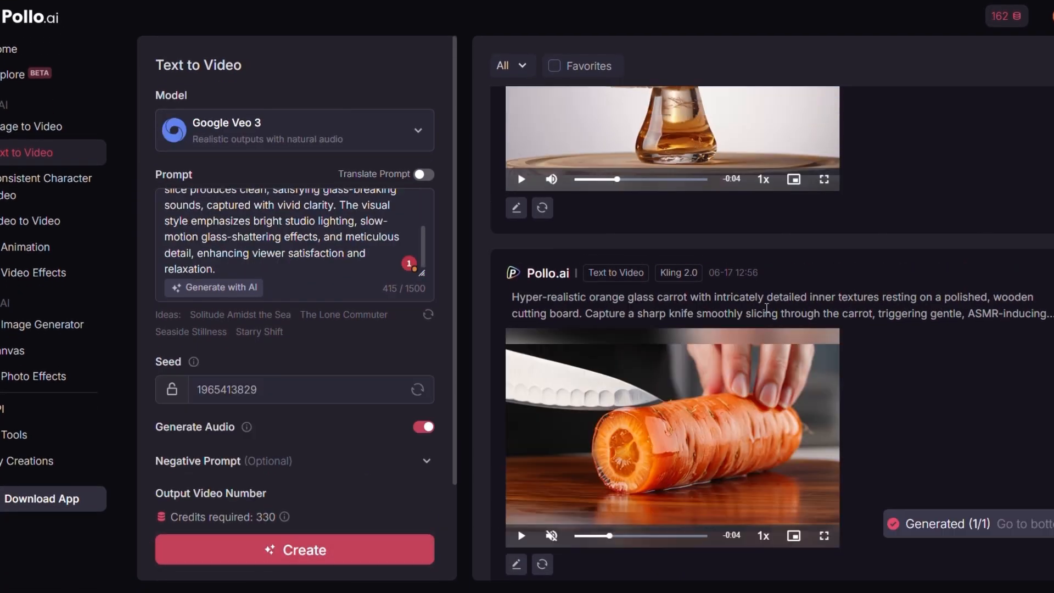
pyautogui.scroll(-1, 767, 309)
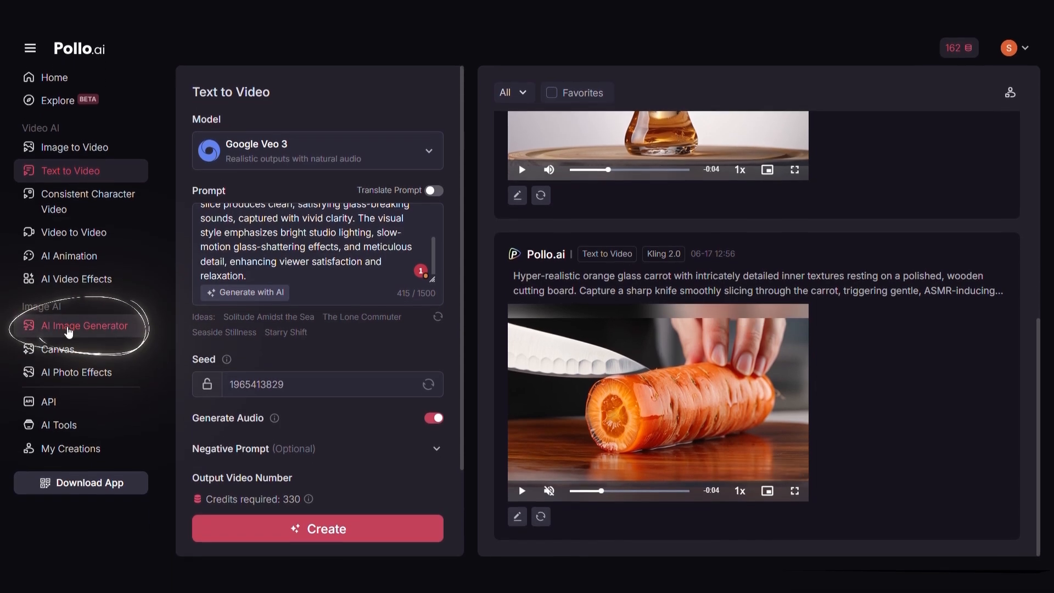
# Step: Set up the AI Image Generator with the Imagen 4 model and a 16:9 aspect ratio
pyautogui.click(82, 322)
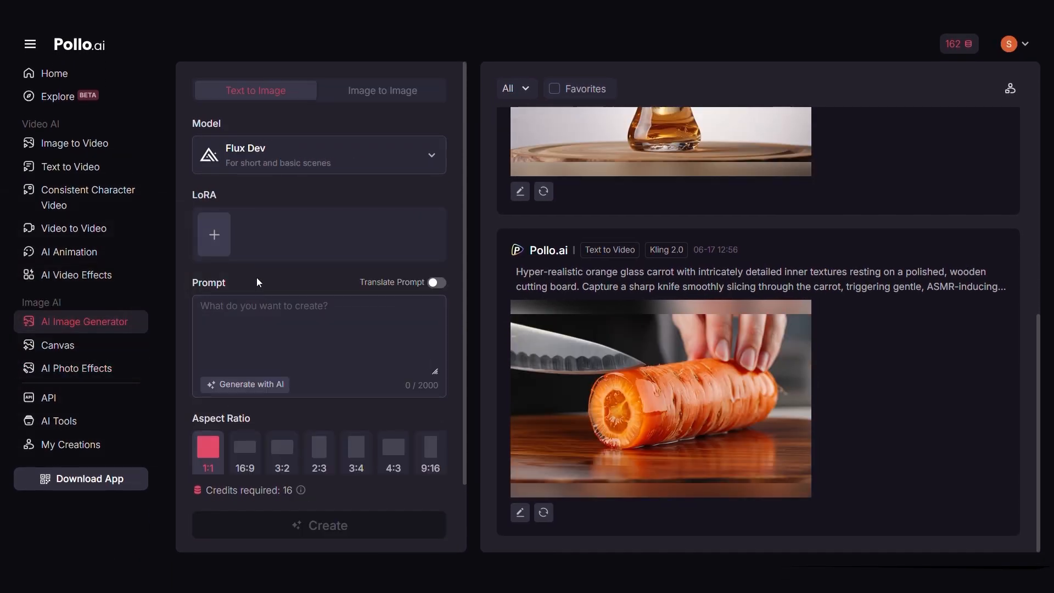
pyautogui.click(318, 149)
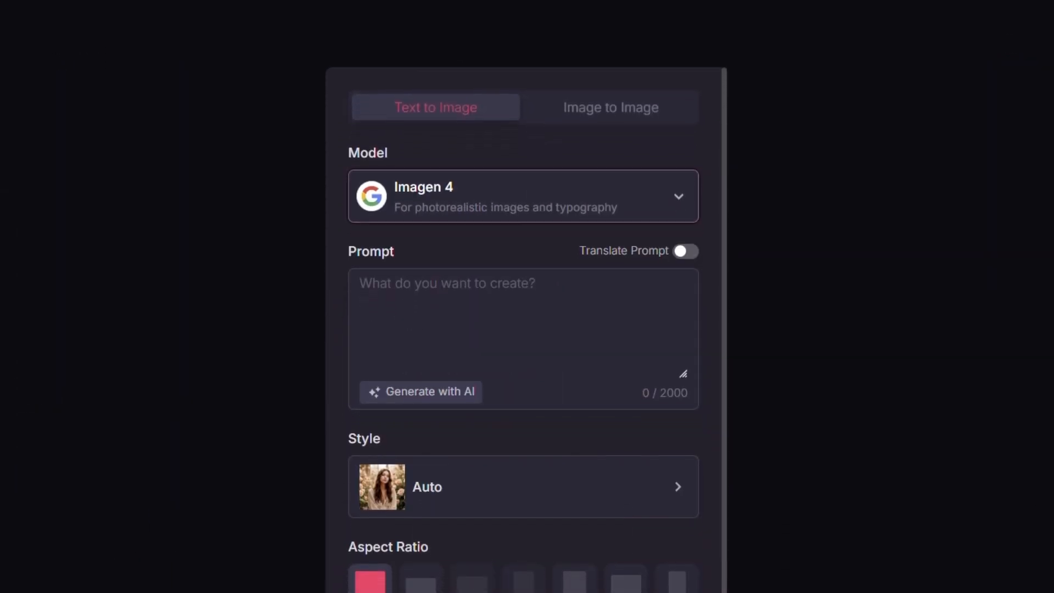
pyautogui.click(421, 583)
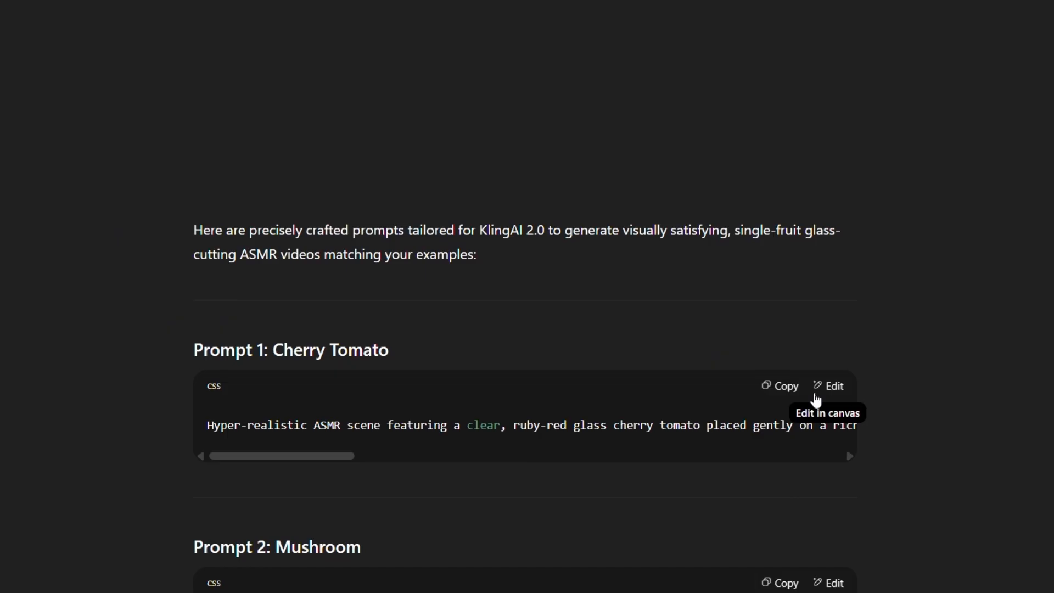
# Step: Generate 2 images from ChatGPT's cherry tomato prompt and open the first result
pyautogui.scroll(-2, 813, 352)
pyautogui.click(774, 301)
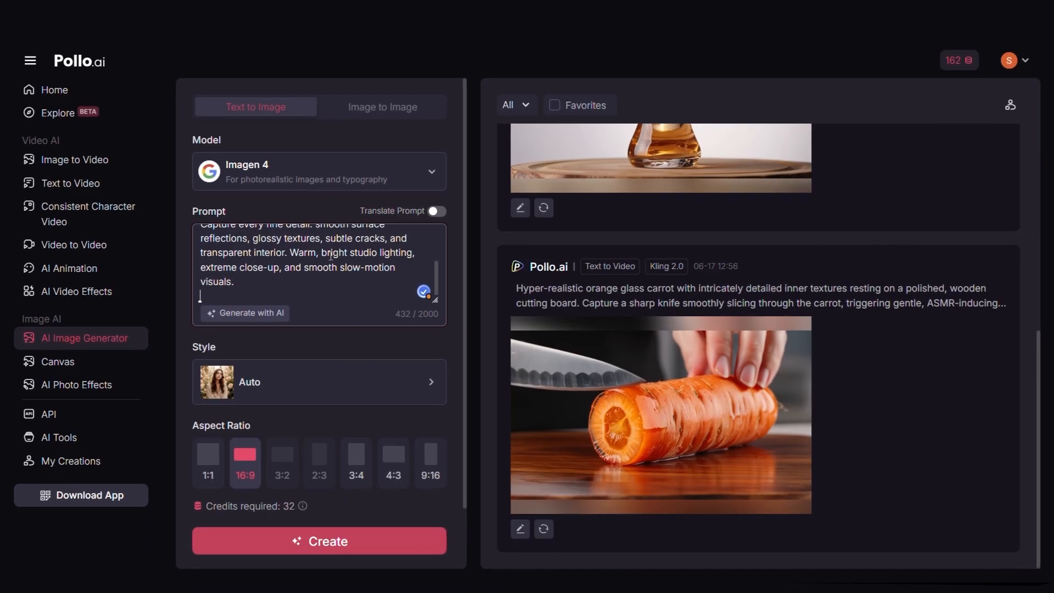
pyautogui.scroll(-2, 325, 495)
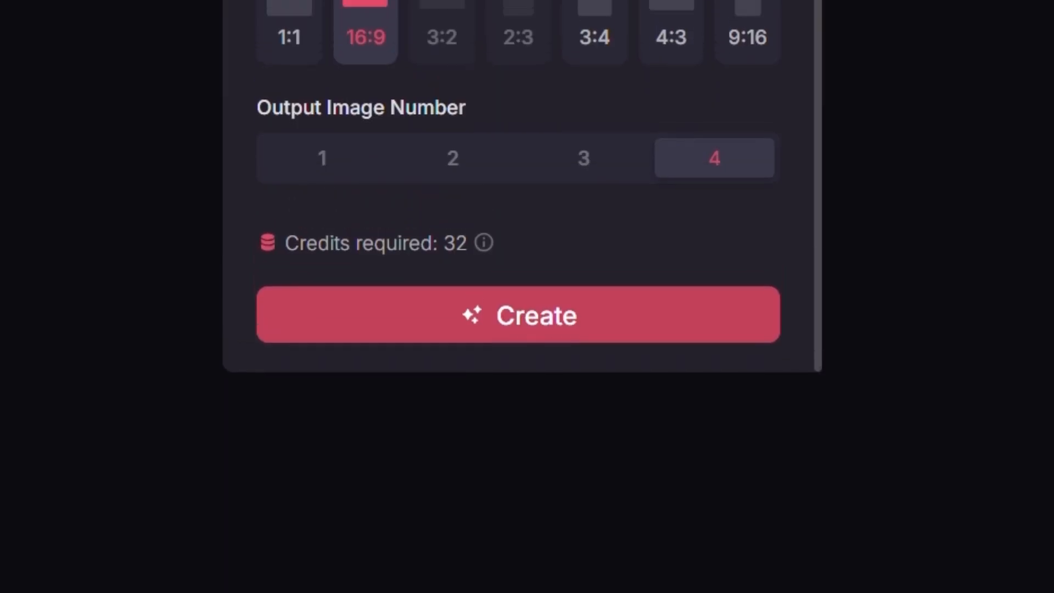
pyautogui.click(478, 171)
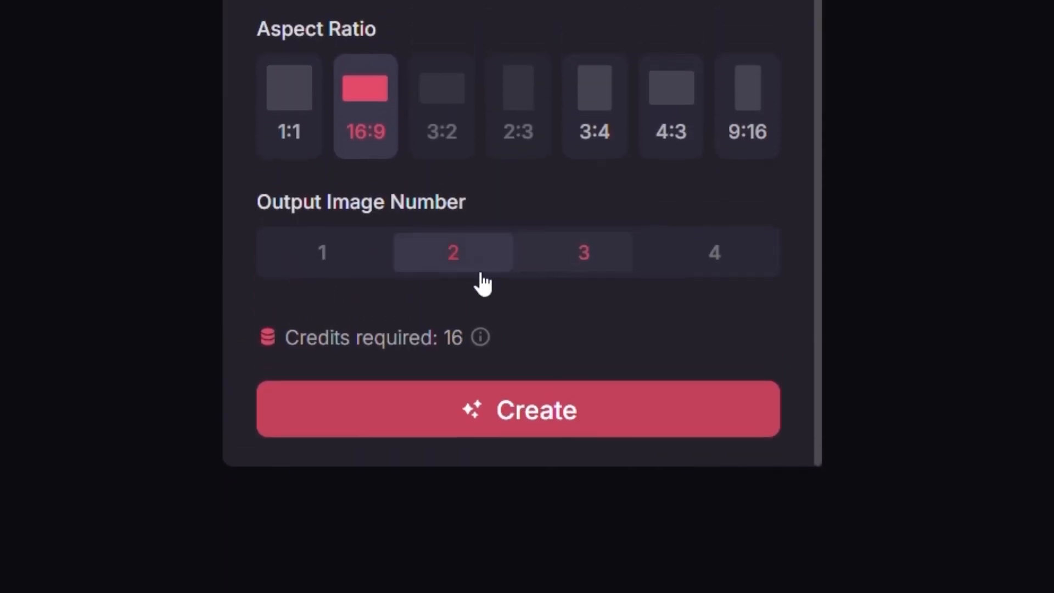
pyautogui.click(527, 434)
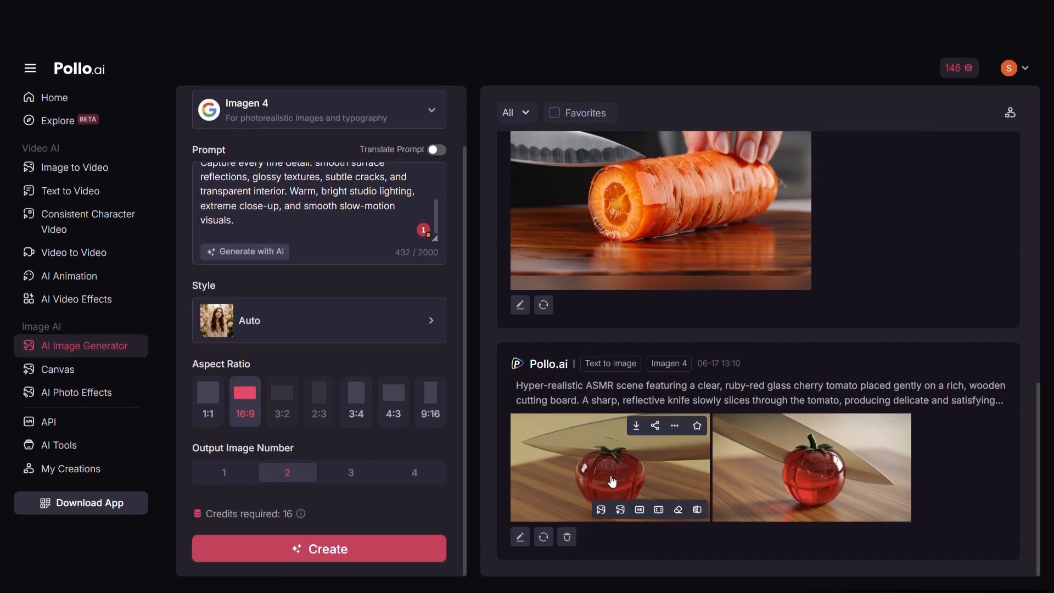
pyautogui.click(517, 456)
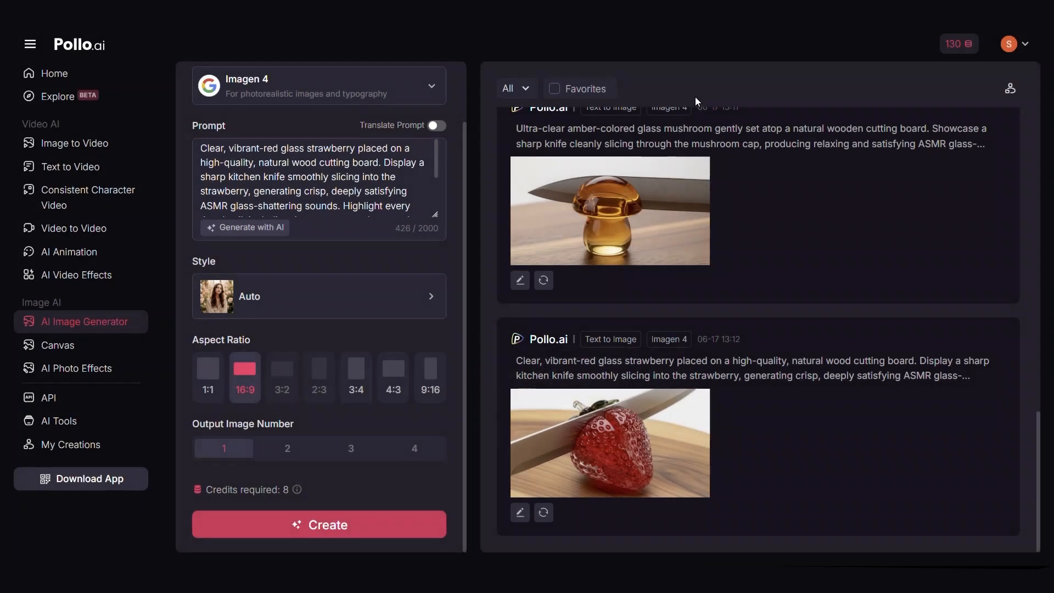
# Step: Download the first generated cherry tomato image without watermark
pyautogui.scroll(8, 717, 350)
pyautogui.scroll(3, 799, 395)
pyautogui.scroll(-6, 786, 434)
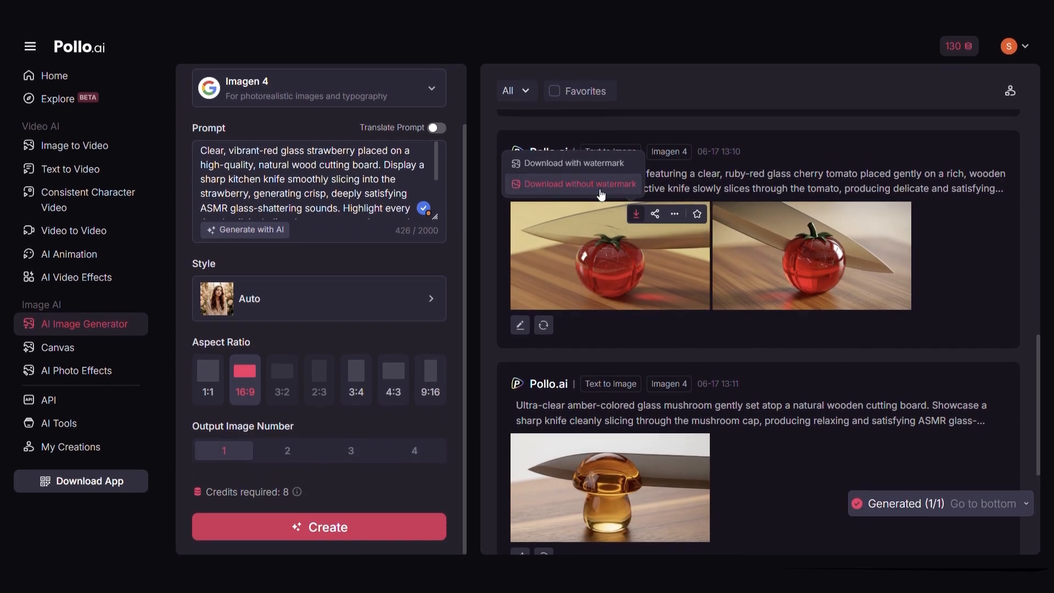
pyautogui.click(601, 184)
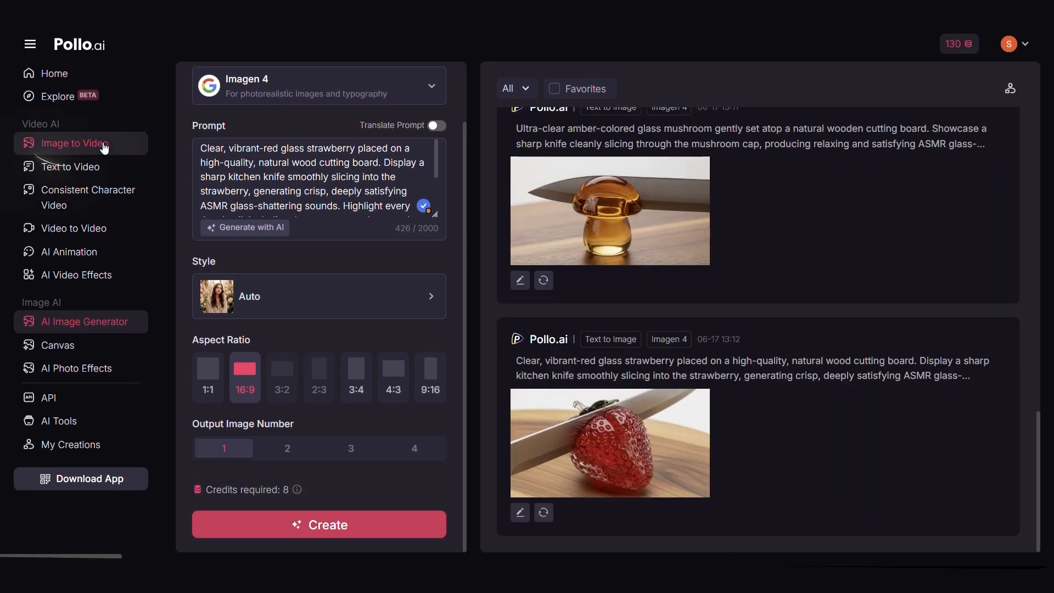
# Step: Set up an Image to Video generation with the Kling 2.0 model and upload the cherry tomato image
pyautogui.click(104, 148)
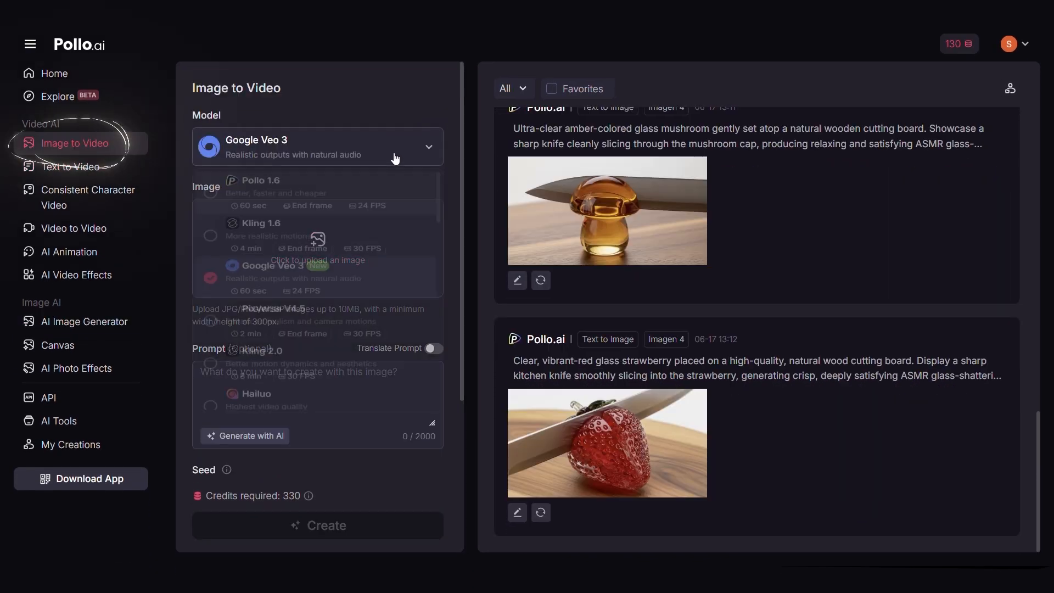
pyautogui.click(326, 389)
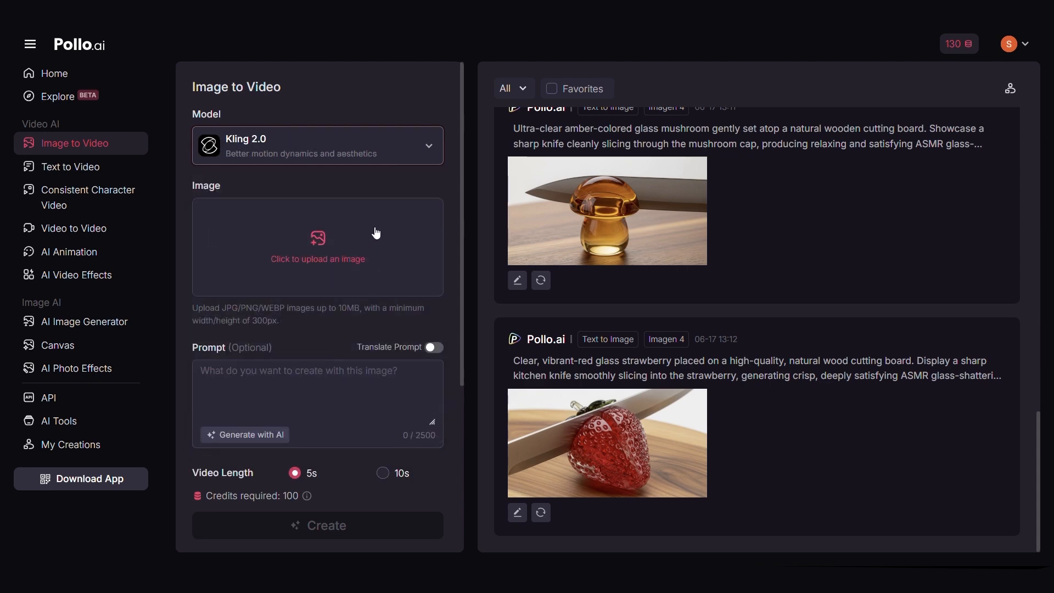
pyautogui.scroll(-1, 400, 200)
pyautogui.click(356, 192)
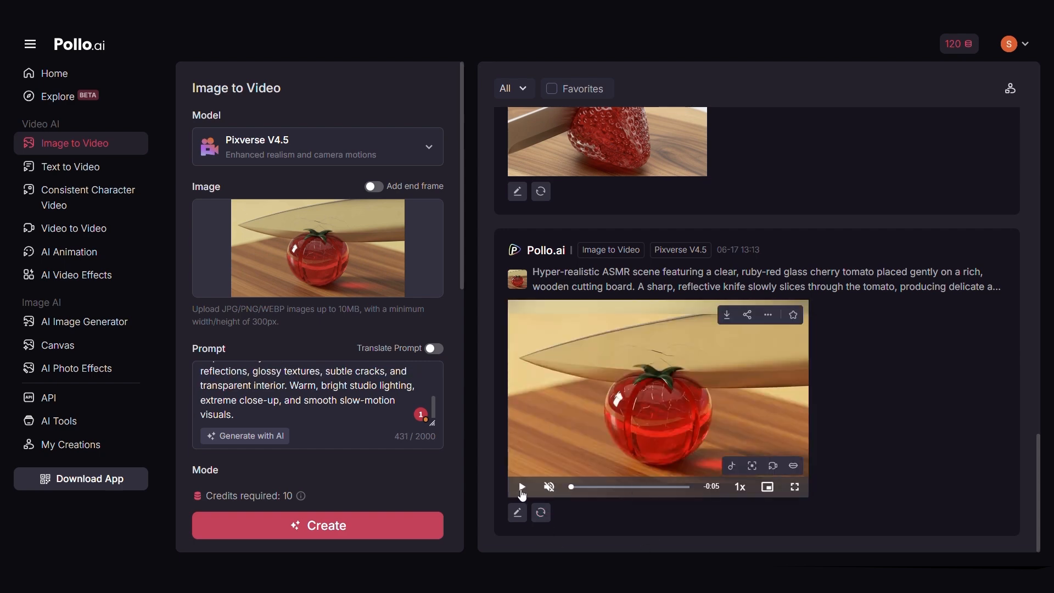
# Step: Play the Pixverse V4.5 tomato video, and generate and play another version with the Runway Gen-4 Turbo model
pyautogui.click(522, 487)
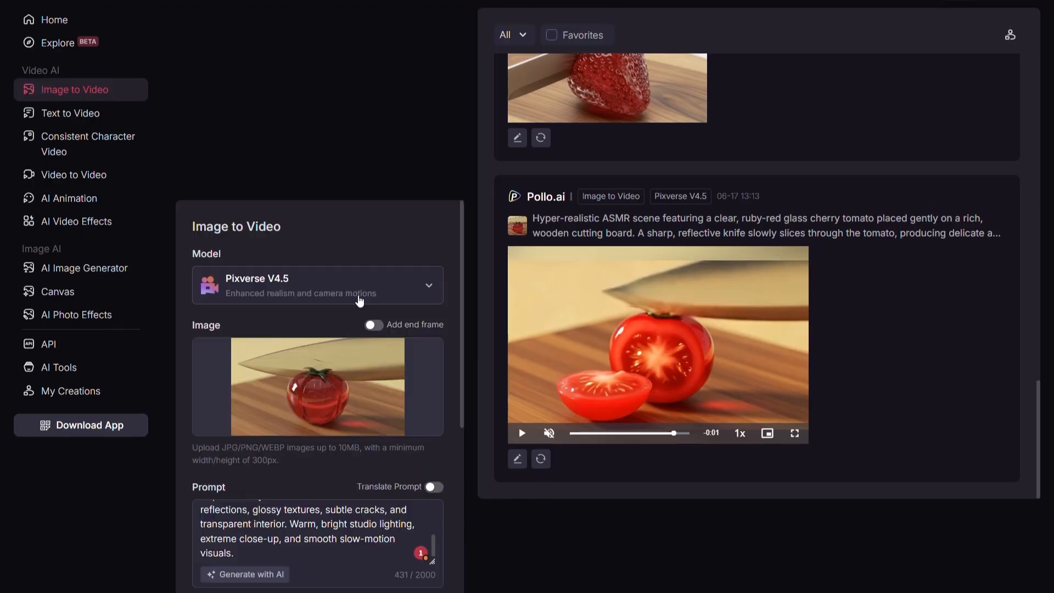
pyautogui.click(384, 283)
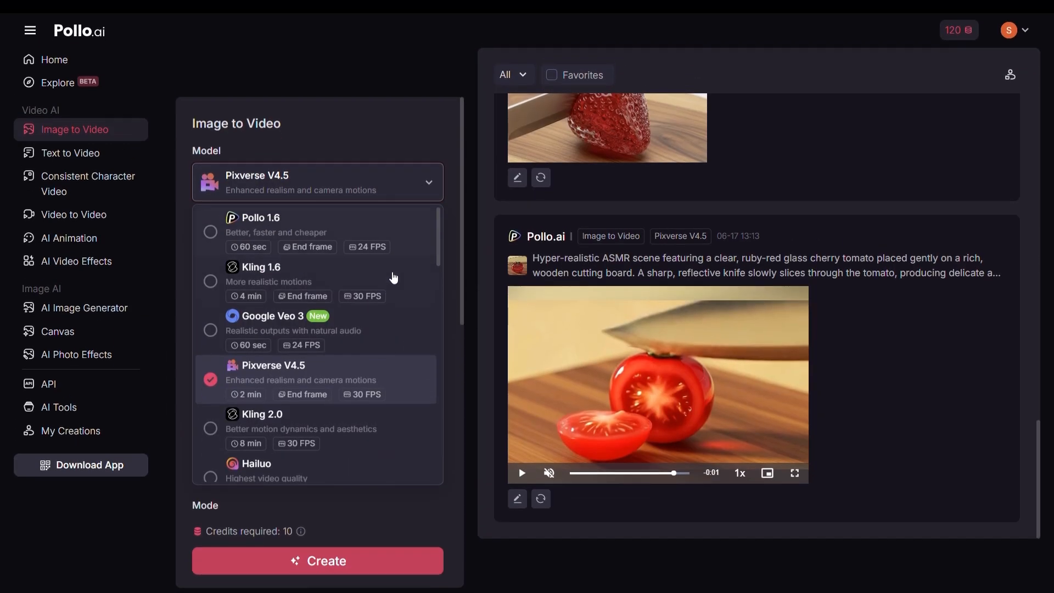
pyautogui.scroll(-3, 393, 278)
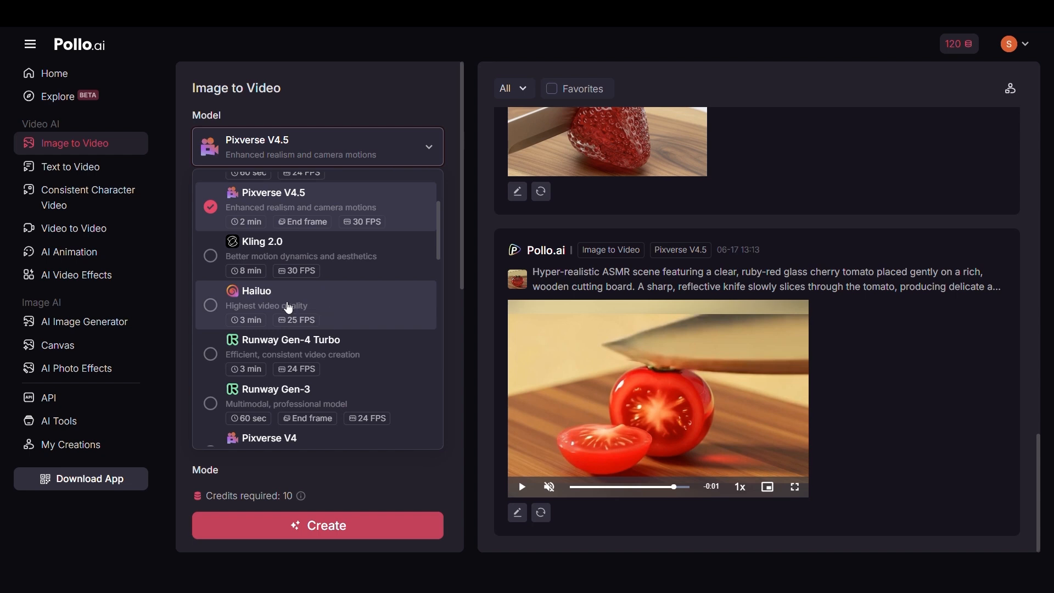
pyautogui.click(272, 350)
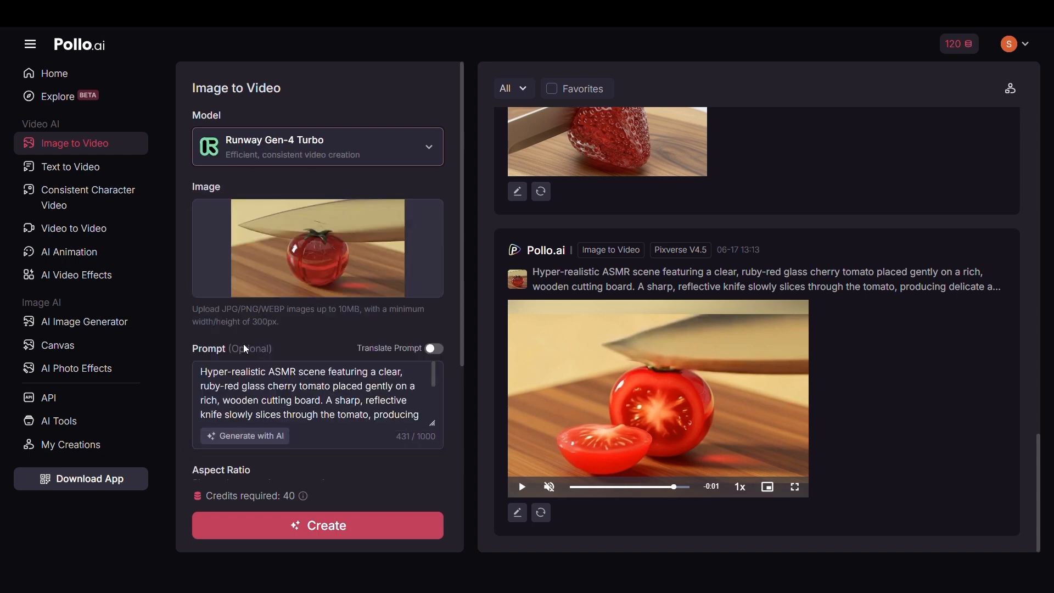
pyautogui.click(352, 522)
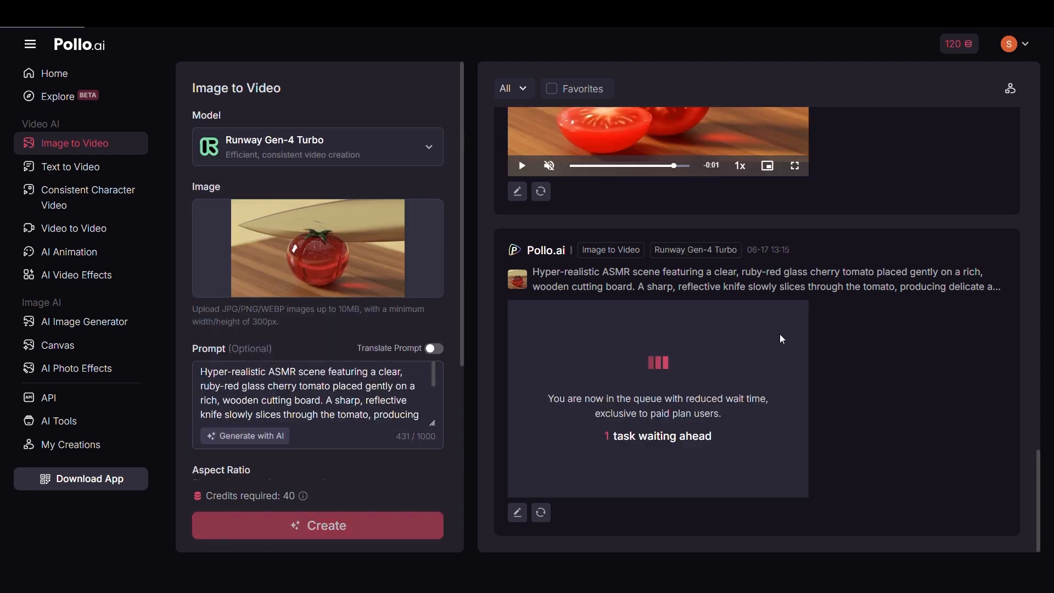
pyautogui.click(522, 486)
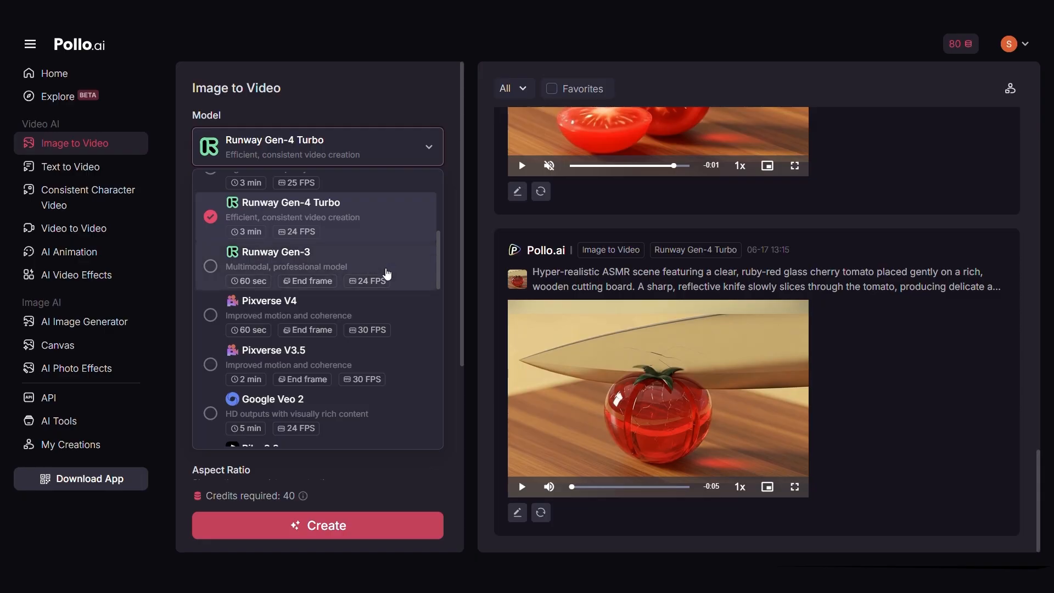
# Step: Generate the cherry tomato video with the Pika 2.2 model and play the result
pyautogui.scroll(-5, 387, 273)
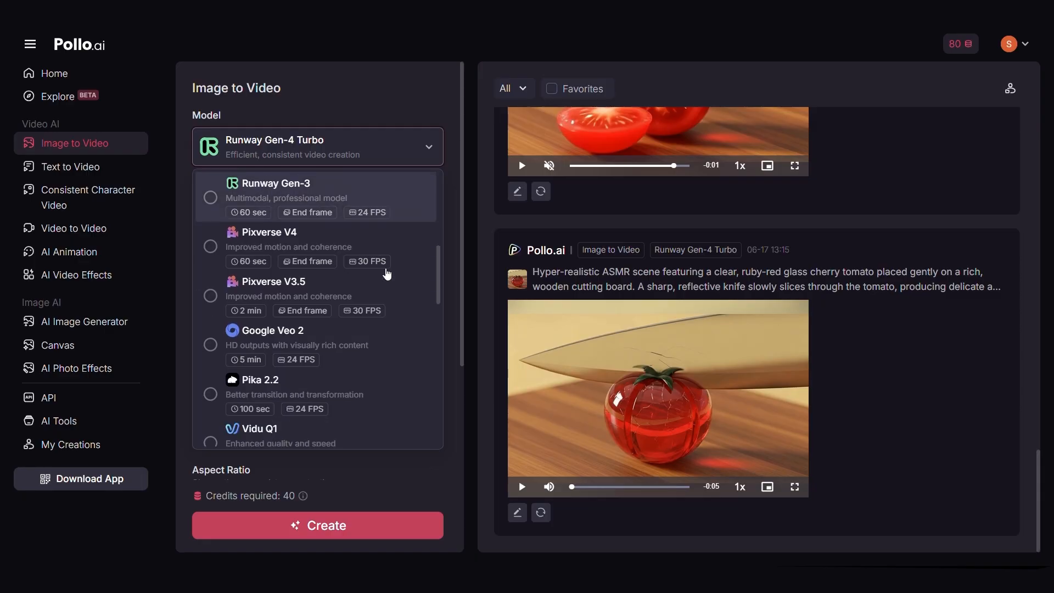
pyautogui.click(272, 254)
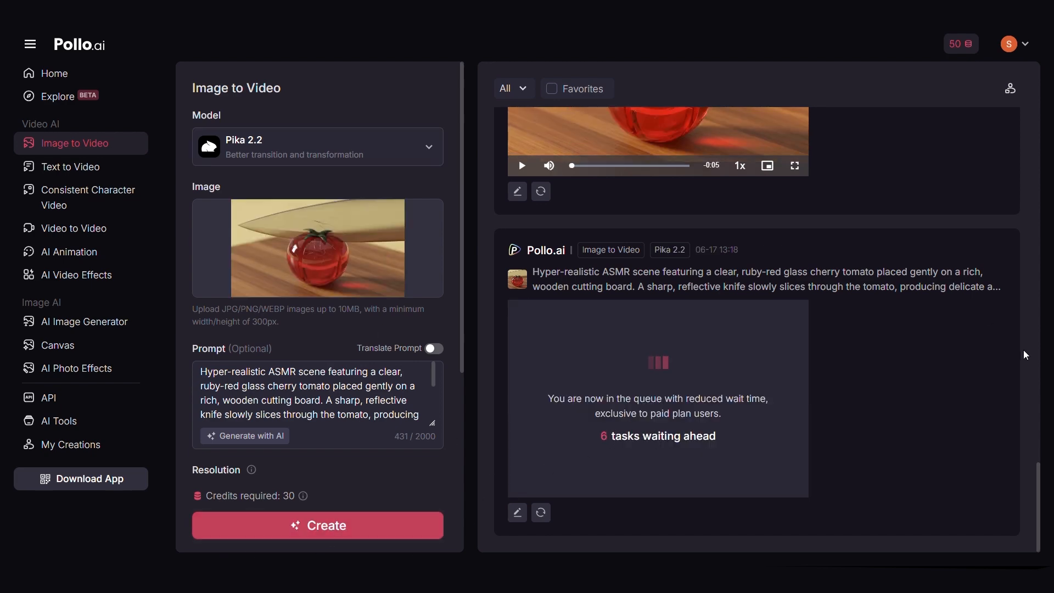
pyautogui.click(522, 486)
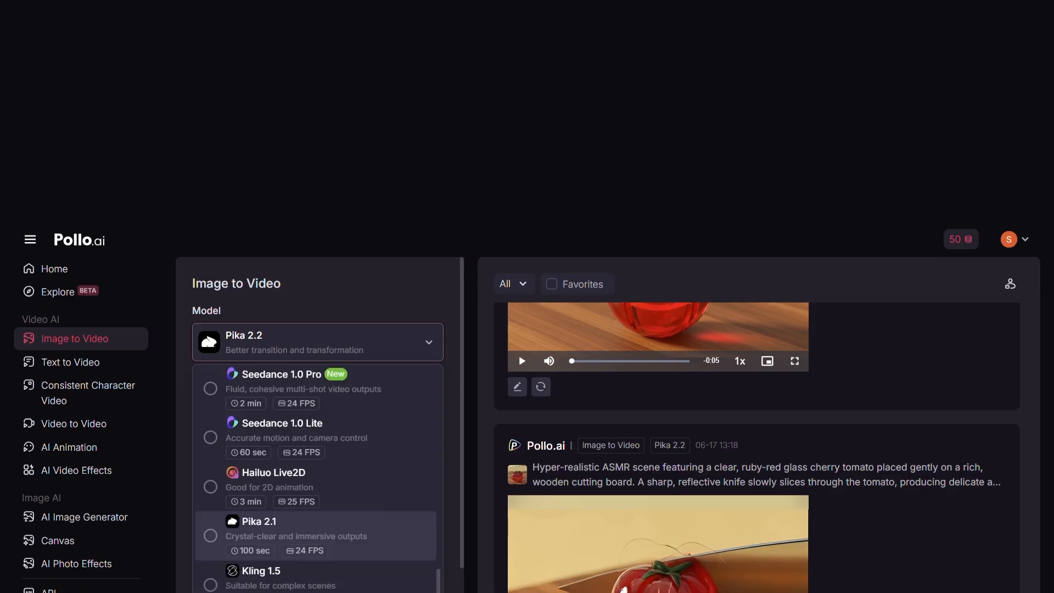
# Step: Generate the cherry tomato video with the Hailuo model and play the result
pyautogui.scroll(-2, 381, 461)
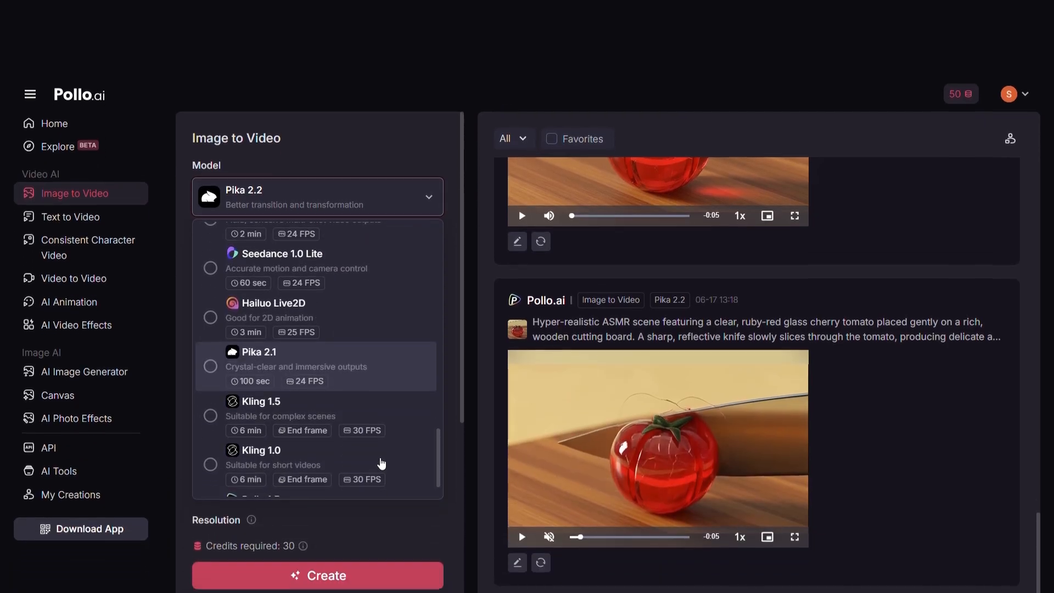
pyautogui.scroll(10, 382, 428)
pyautogui.click(329, 331)
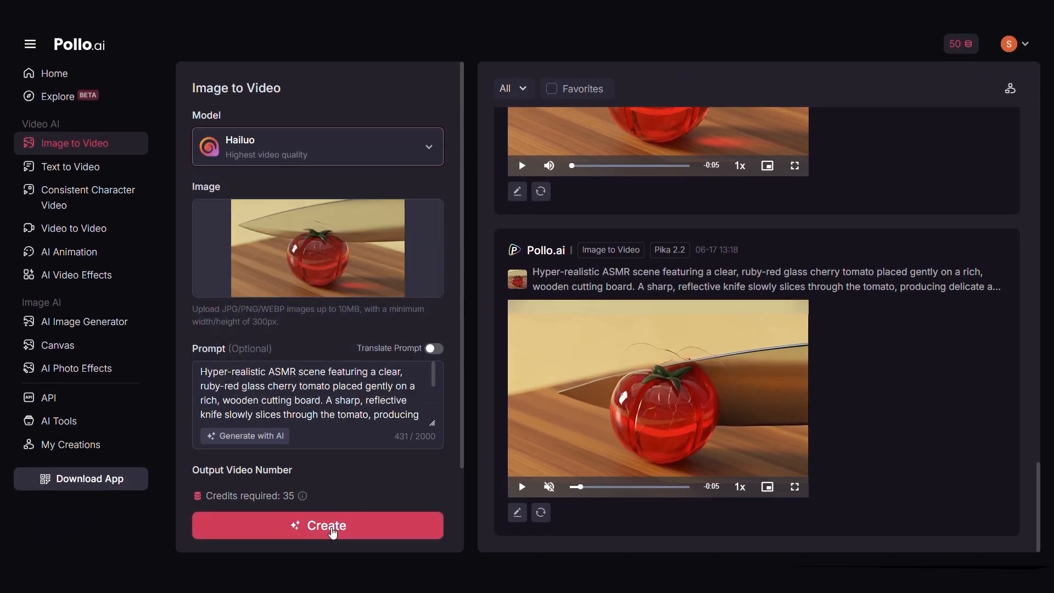
pyautogui.click(522, 487)
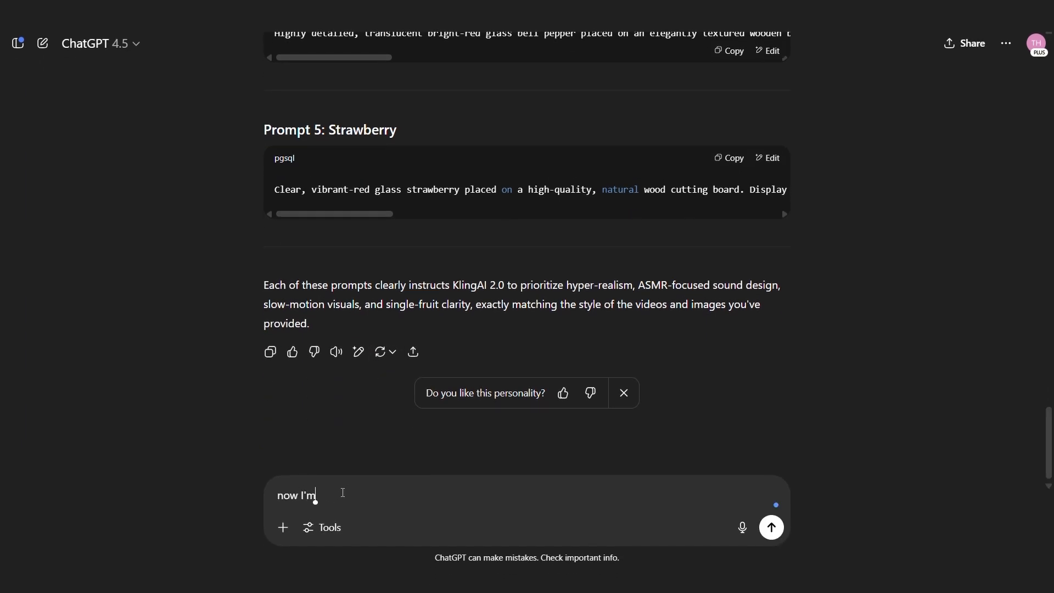
# Step: Ask ChatGPT to write prompts for creating the chopping sound effects in Elevenlabs, and look through its reply
pyautogui.write('gonna use Elevenlabs to create sound effects of the chopping peac')
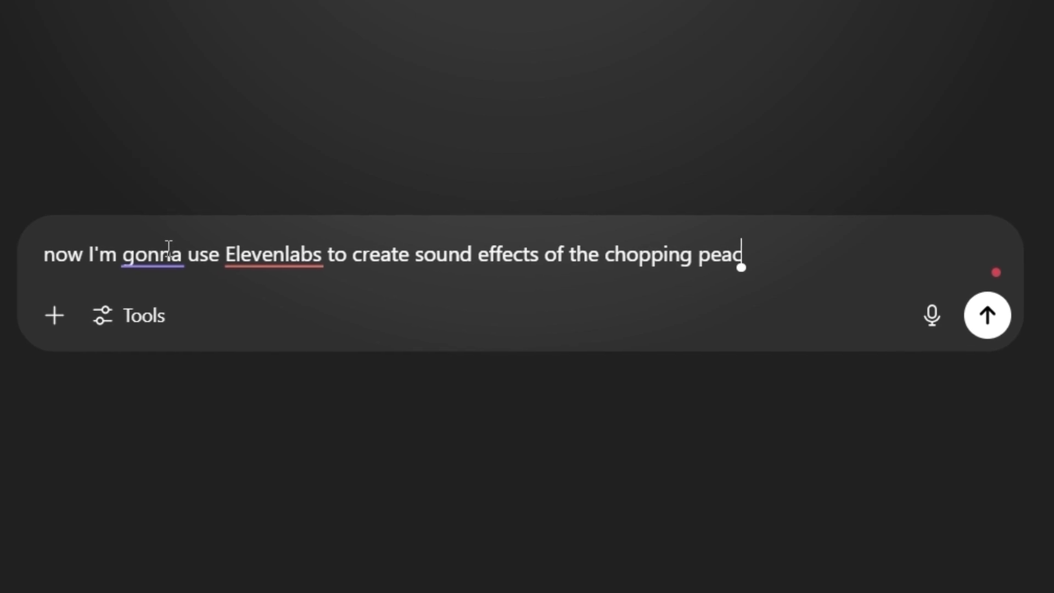
pyautogui.write('me prompts that I can use?')
pyautogui.press('Return')
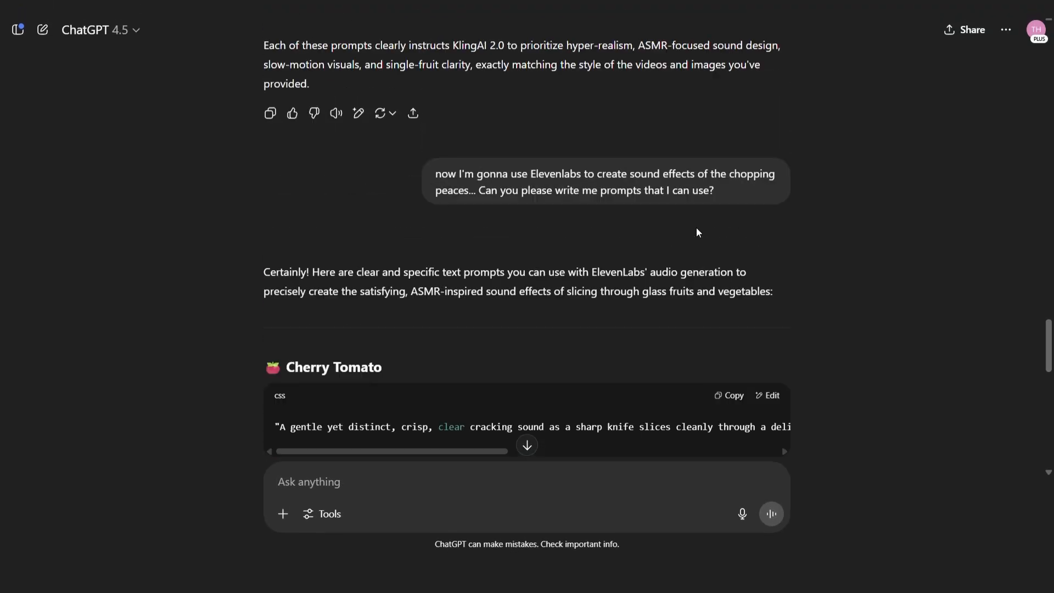
pyautogui.scroll(-6, 696, 228)
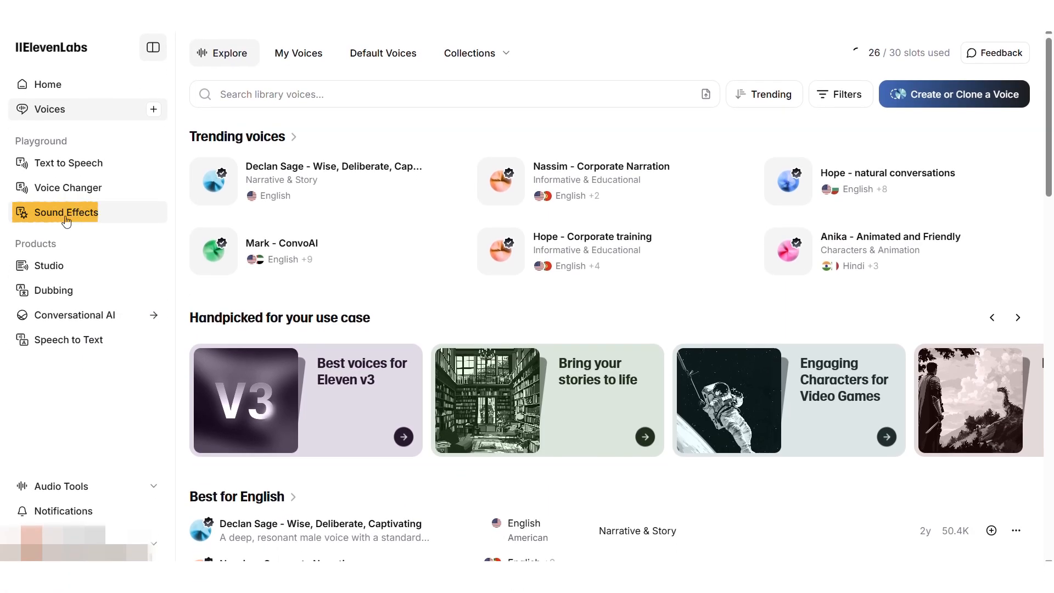
# Step: In ElevenLabs Sound Effects, generate a 5.0 s glass mushroom slicing sound from ChatGPT's prompt and play Sample 1
pyautogui.click(67, 220)
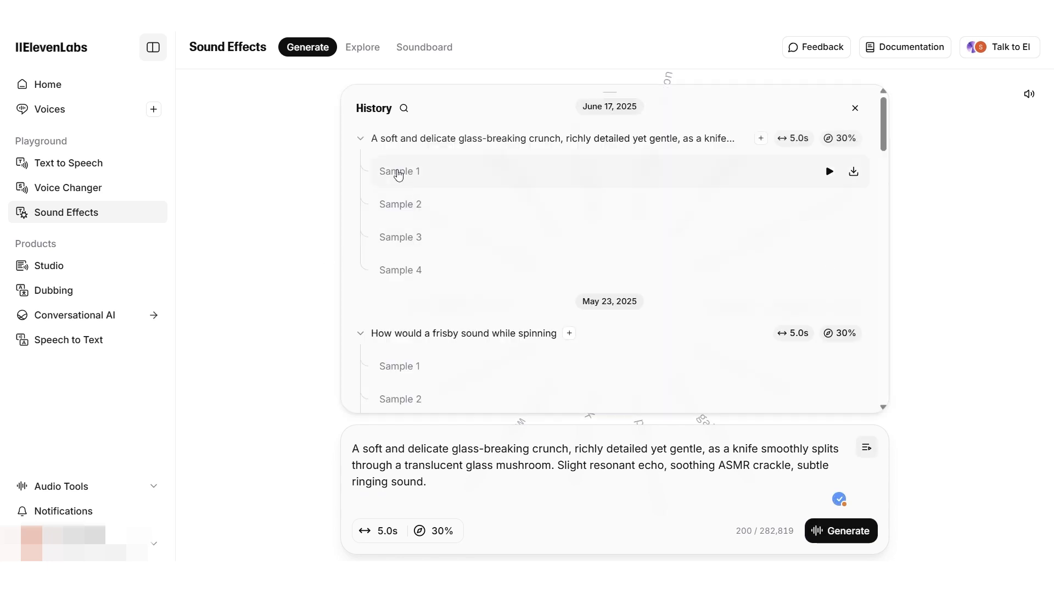
pyautogui.click(398, 174)
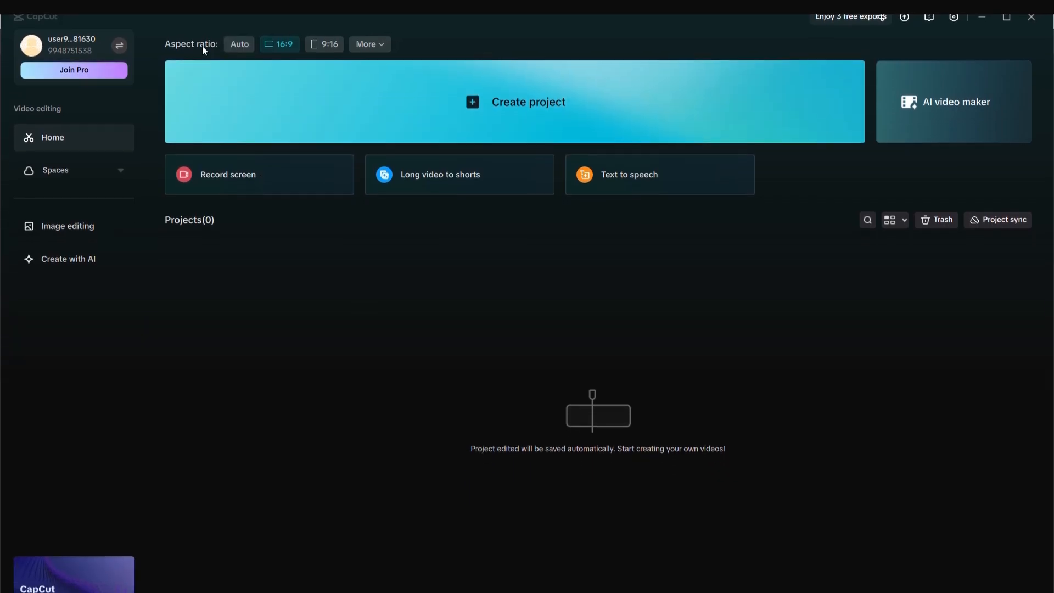
# Step: Create a 16:9 project in CapCut and import the apple, carrot and mushroom videos with the mp3 sound effect
pyautogui.click(279, 32)
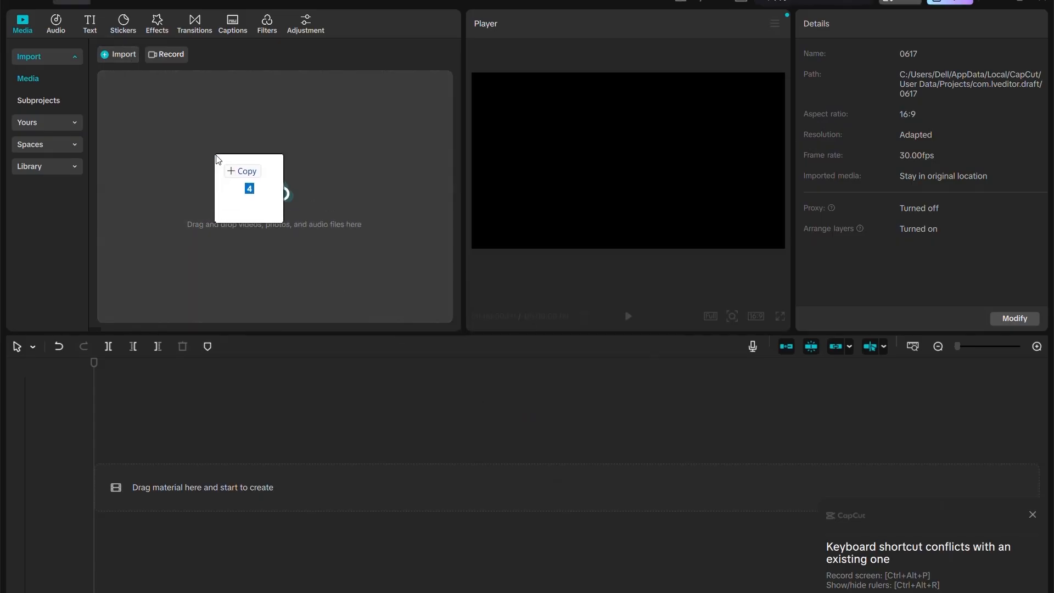
pyautogui.moveTo(208, 161); pyautogui.dragTo(274, 167)
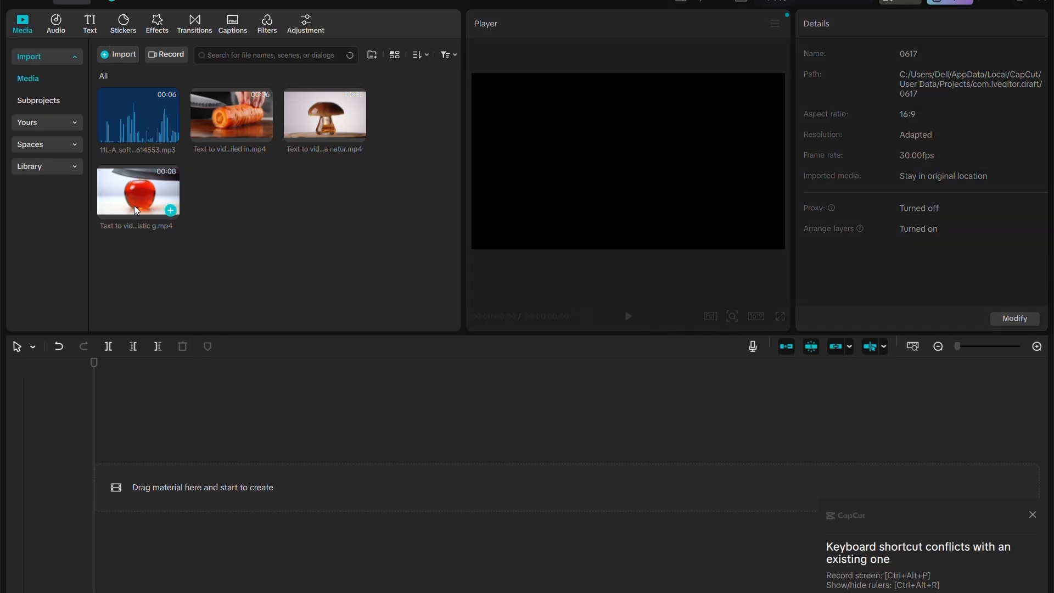
# Step: Place the apple clip on the timeline, preview it, and trim its end to 00:00:06:28
pyautogui.moveTo(137, 210); pyautogui.dragTo(163, 489)
pyautogui.click(628, 316)
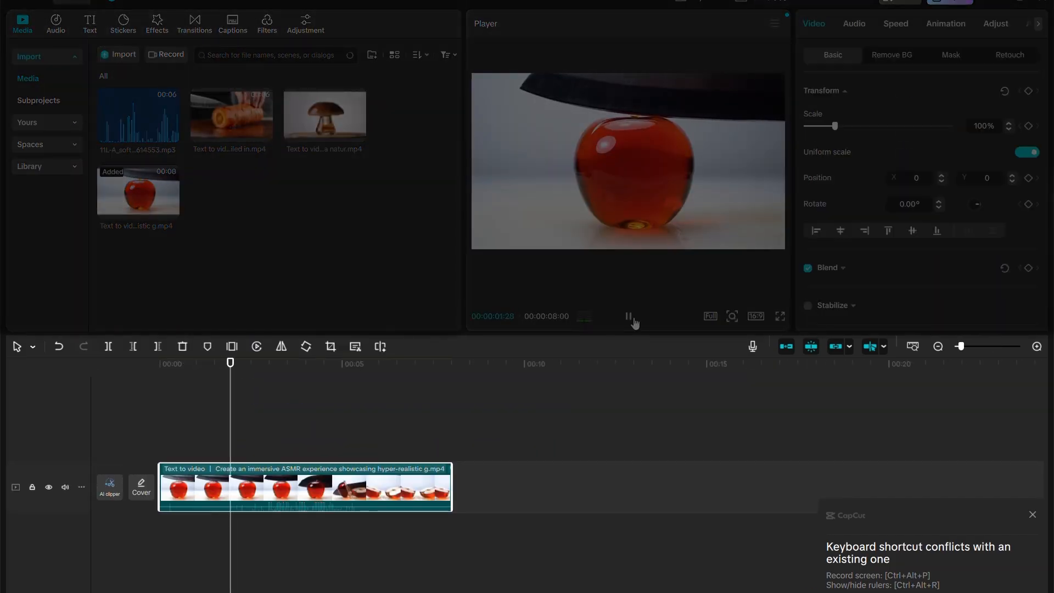
pyautogui.moveTo(451, 475); pyautogui.dragTo(439, 474)
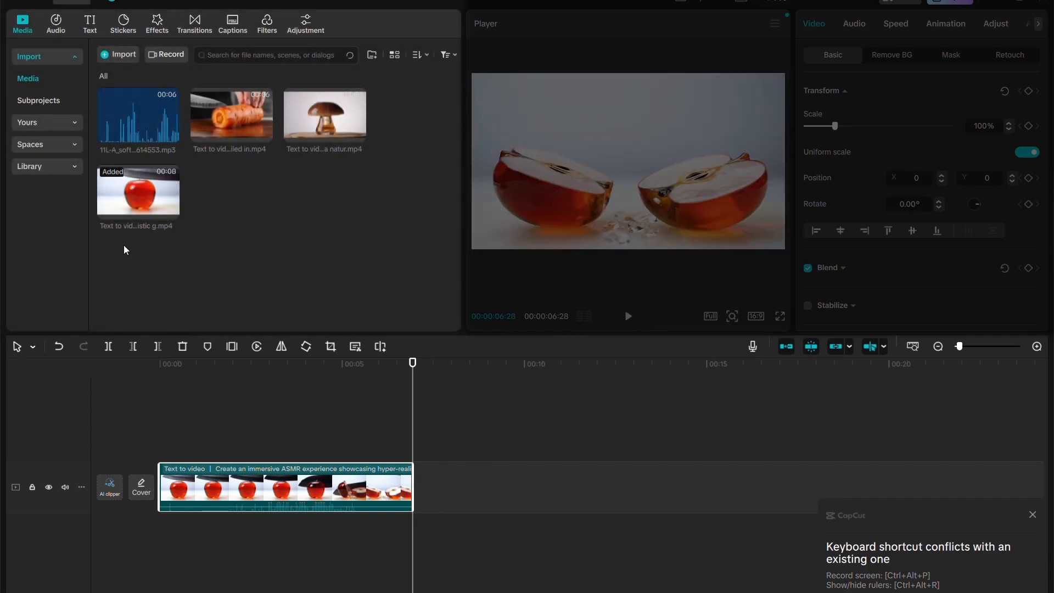
# Step: Add the carrot clip directly after the apple clip and align the mp3 sound effect beneath it
pyautogui.click(216, 119)
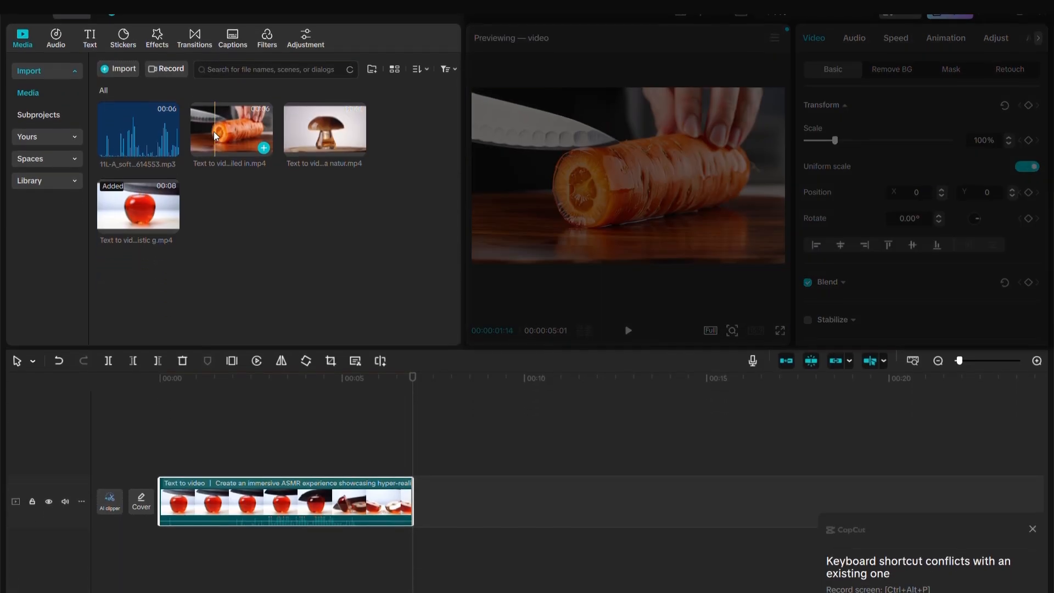
pyautogui.moveTo(214, 136); pyautogui.dragTo(417, 502)
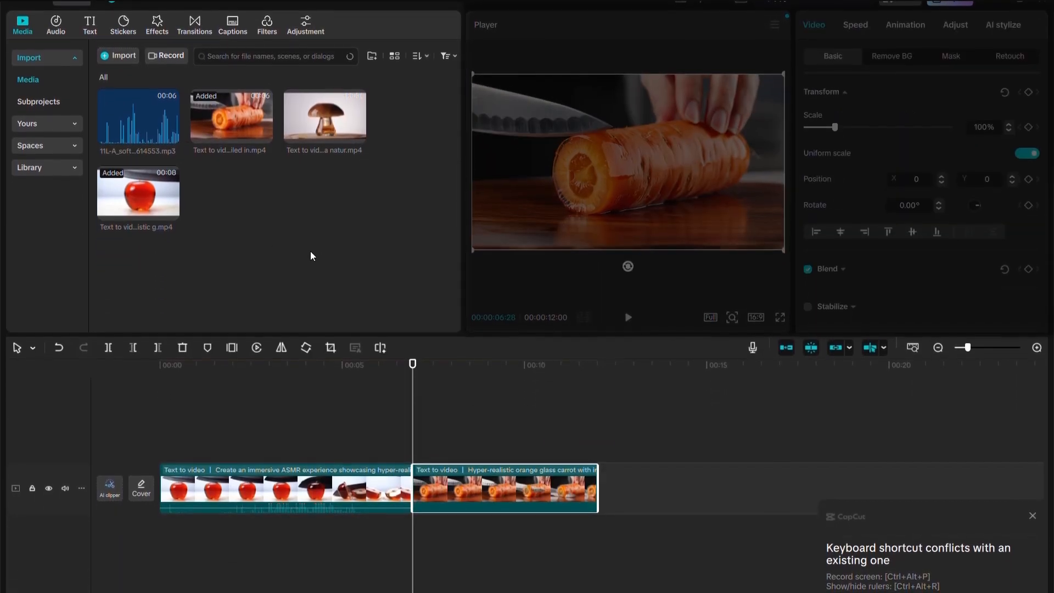
pyautogui.click(204, 164)
pyautogui.moveTo(416, 547); pyautogui.dragTo(413, 538)
pyautogui.press('space')
pyautogui.click(413, 365)
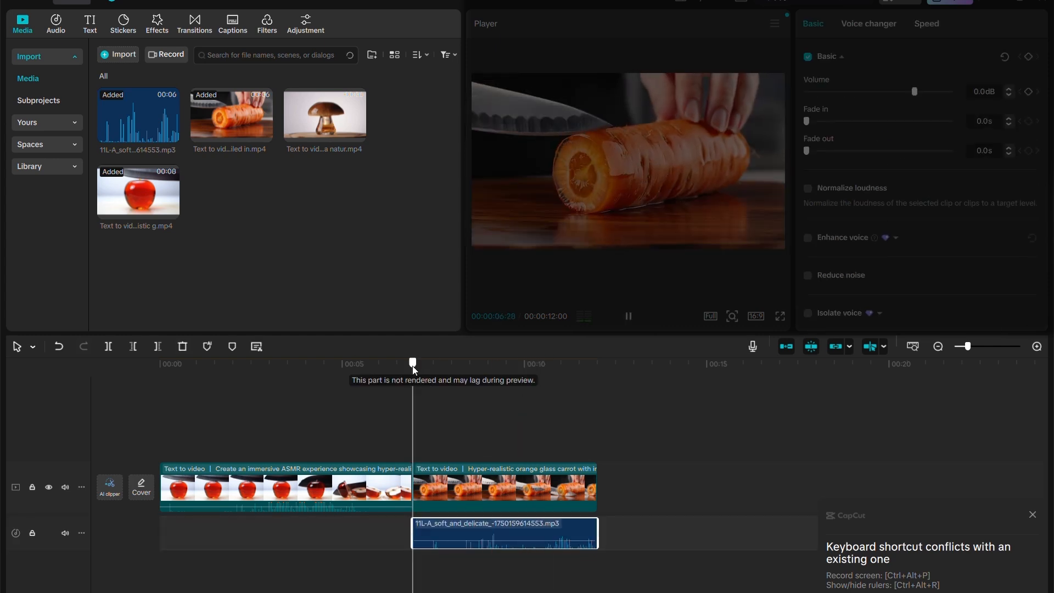
# Step: Add the mushroom clip directly after the carrot clip and align the second slicing sound effect beneath it
pyautogui.moveTo(325, 116); pyautogui.dragTo(604, 489)
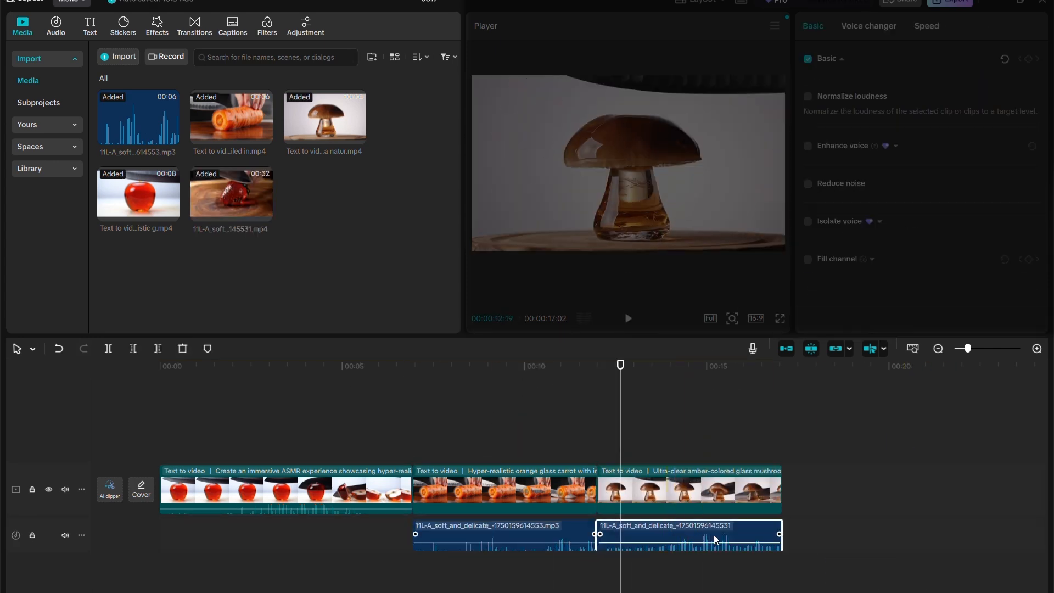
pyautogui.moveTo(716, 540); pyautogui.dragTo(885, 542)
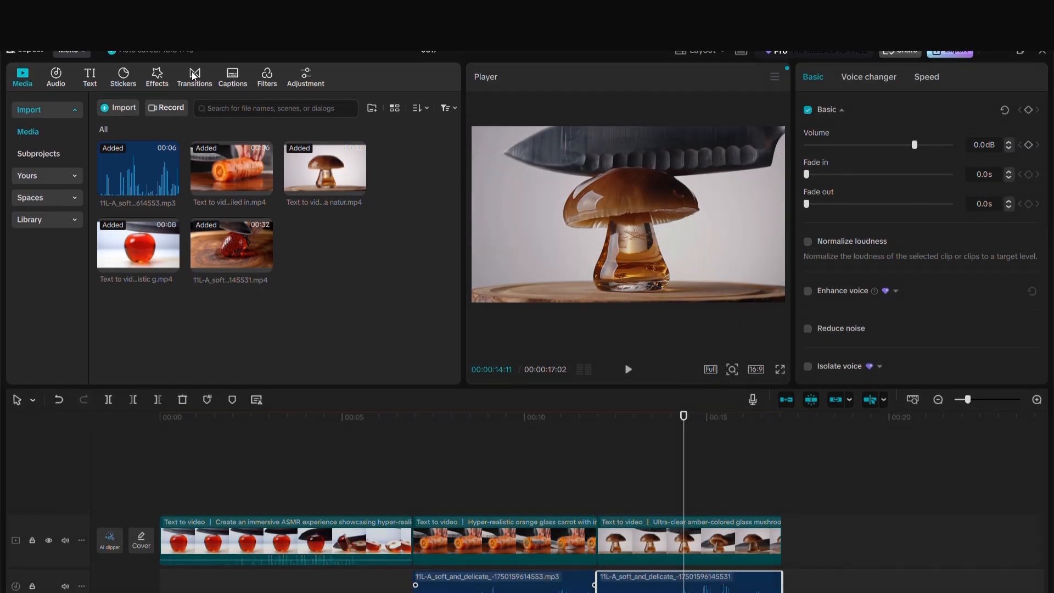
# Step: Insert a Black Fade transition between the apple and carrot clips and play back the sequence
pyautogui.click(195, 20)
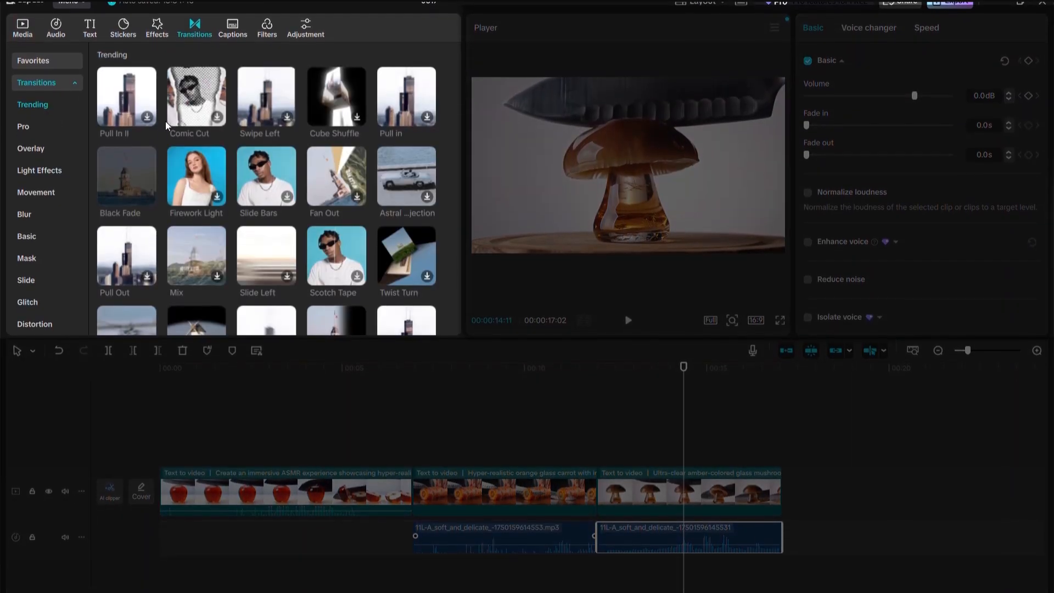
pyautogui.moveTo(114, 169); pyautogui.dragTo(407, 487)
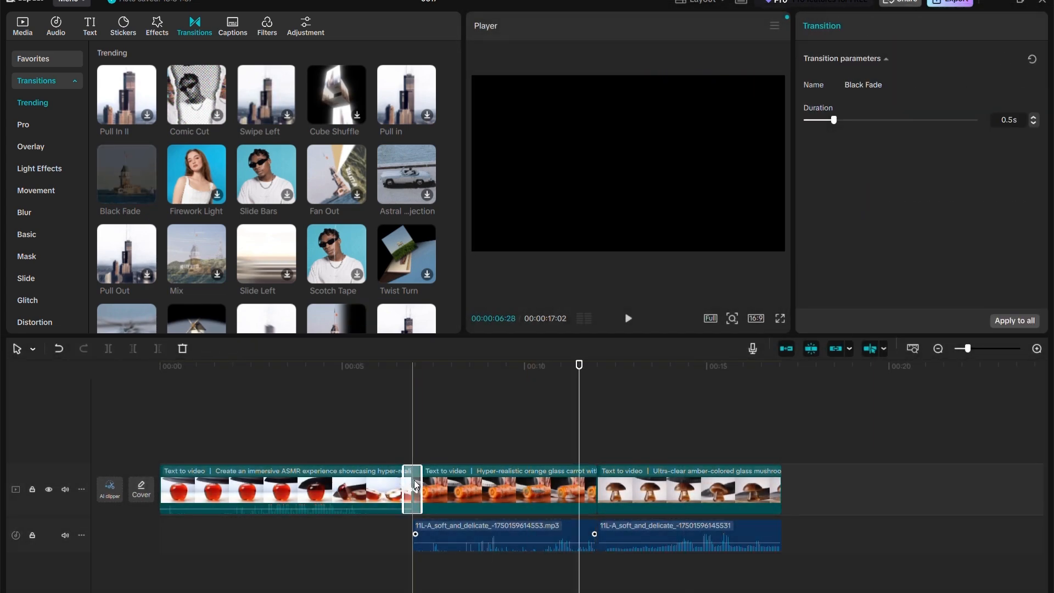
pyautogui.moveTo(393, 370); pyautogui.dragTo(424, 375)
pyautogui.press('space')
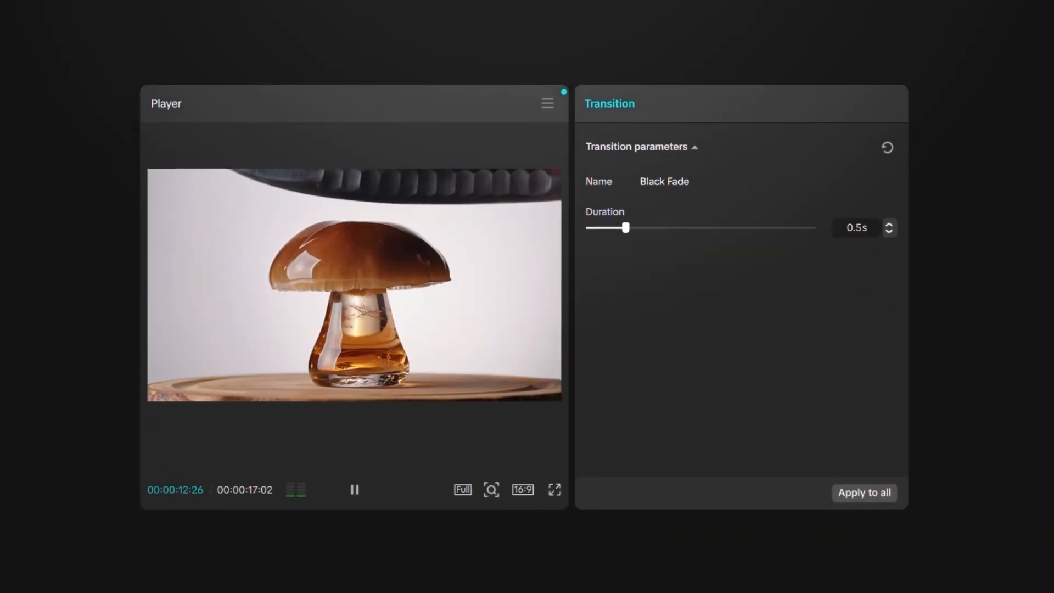